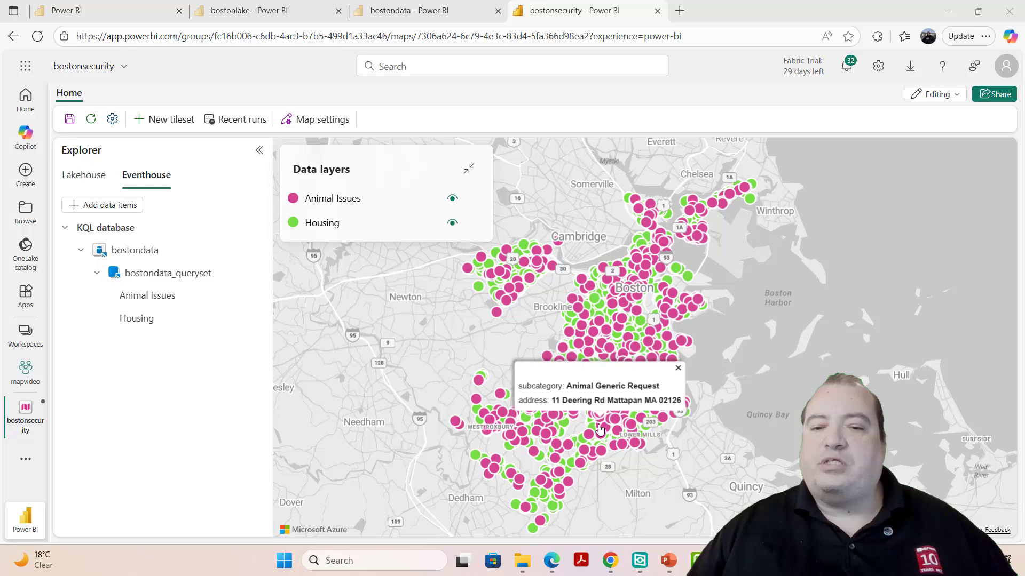
- Open the Animal Issues layer's point settings and enable series grouping by subcategory
click(393, 204)
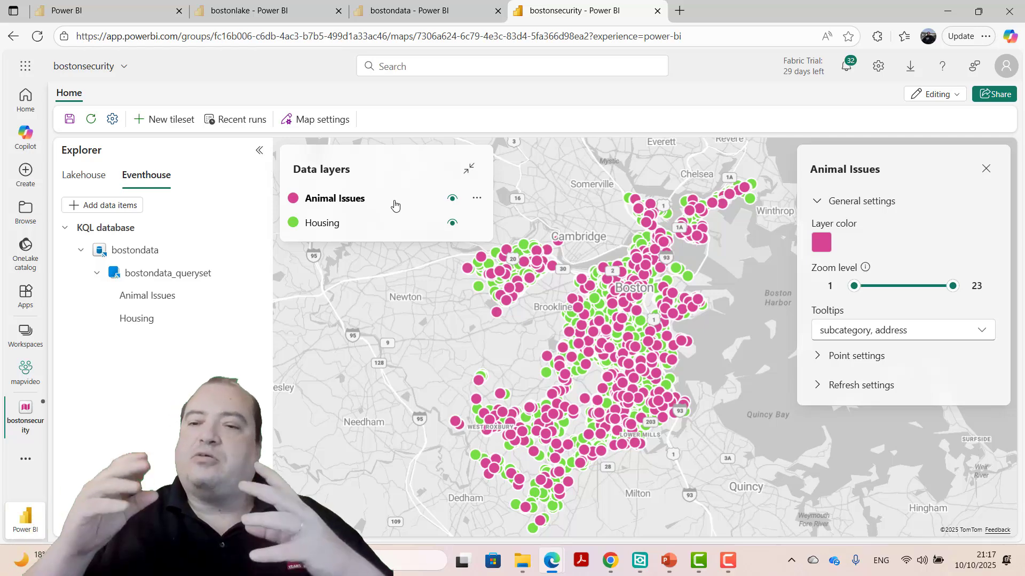
click(873, 360)
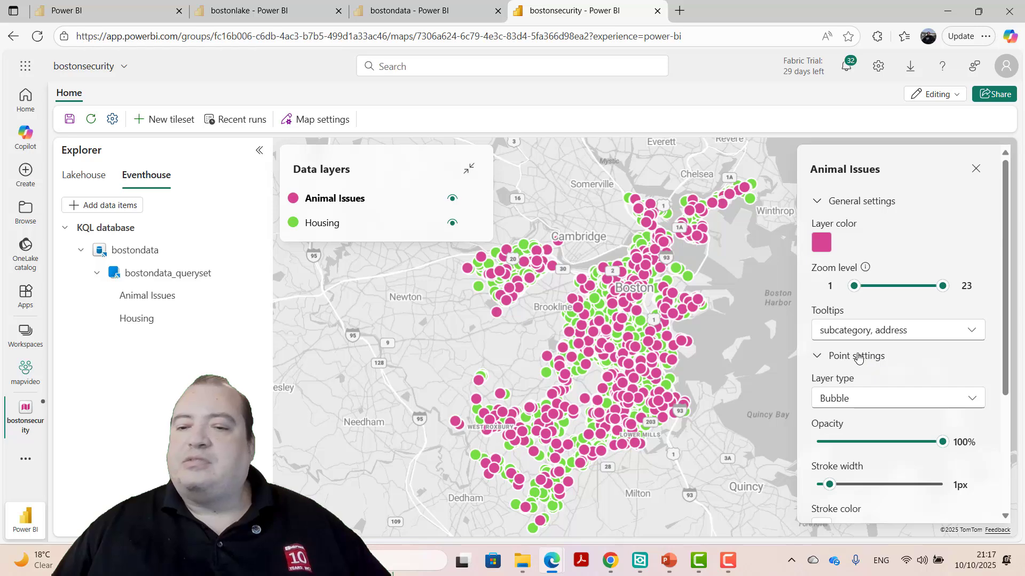
mouse_move(608, 342)
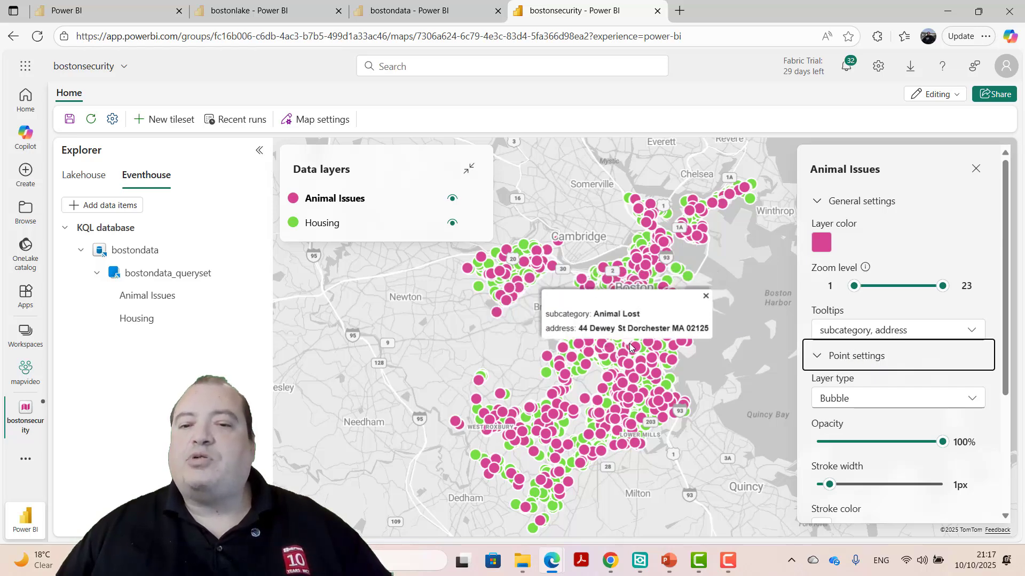
mouse_move(644, 369)
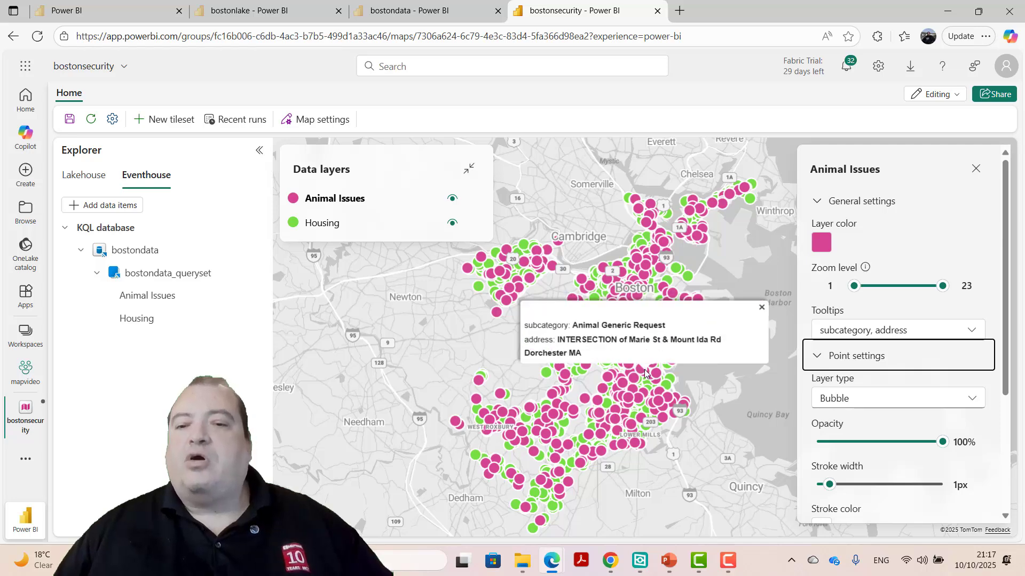
mouse_move(601, 312)
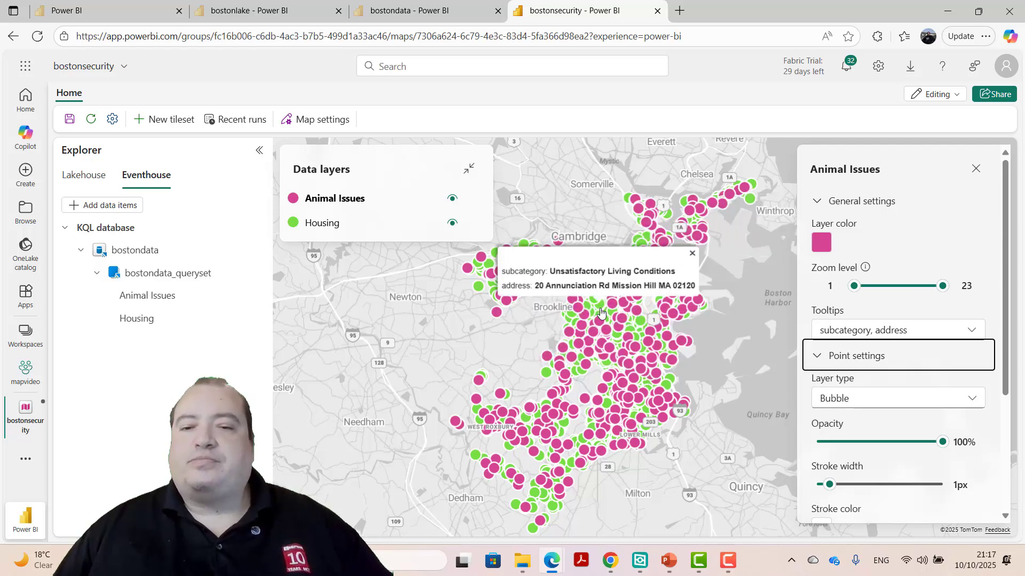
scroll(907, 373, down, 3)
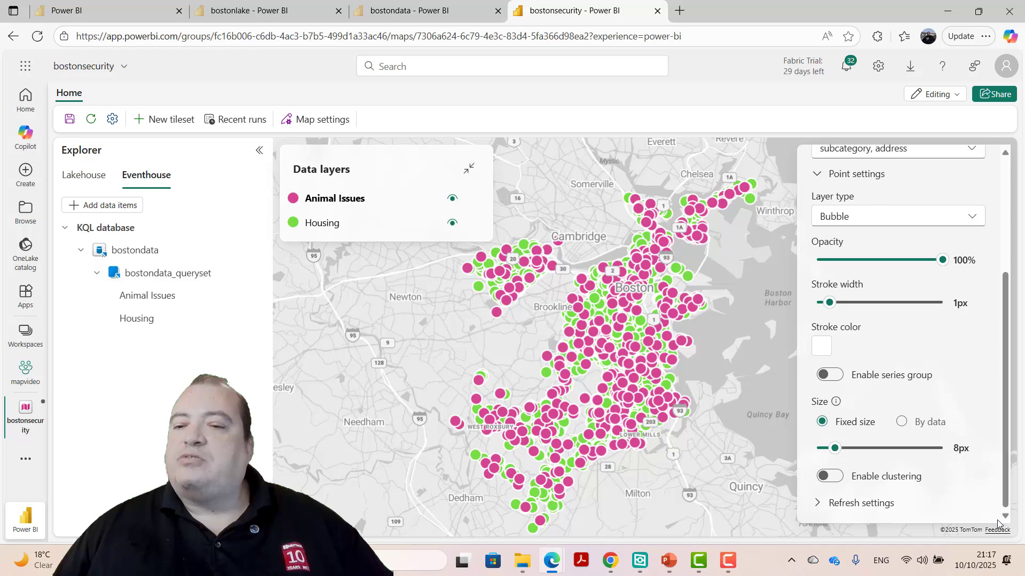
click(830, 375)
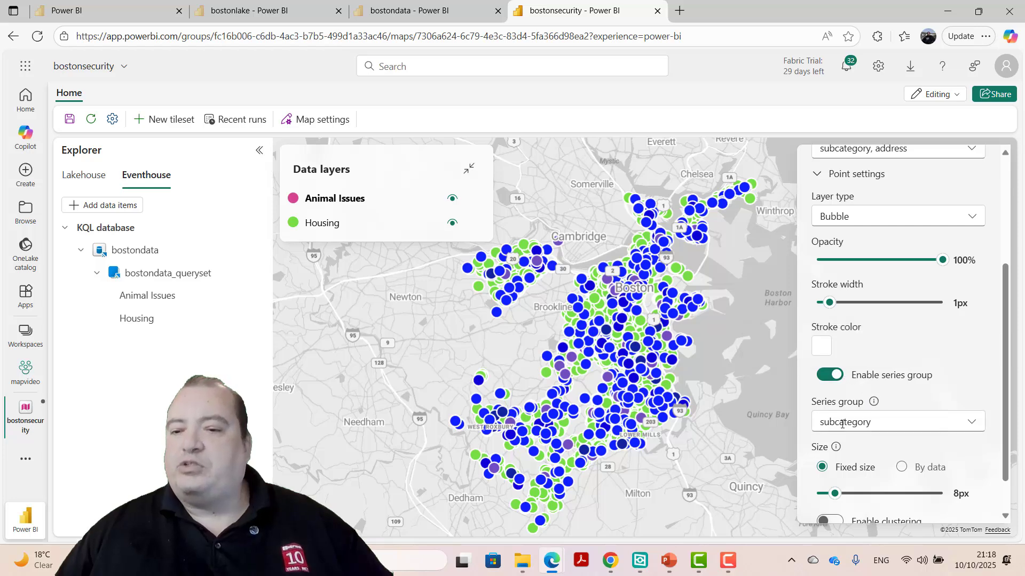
click(825, 421)
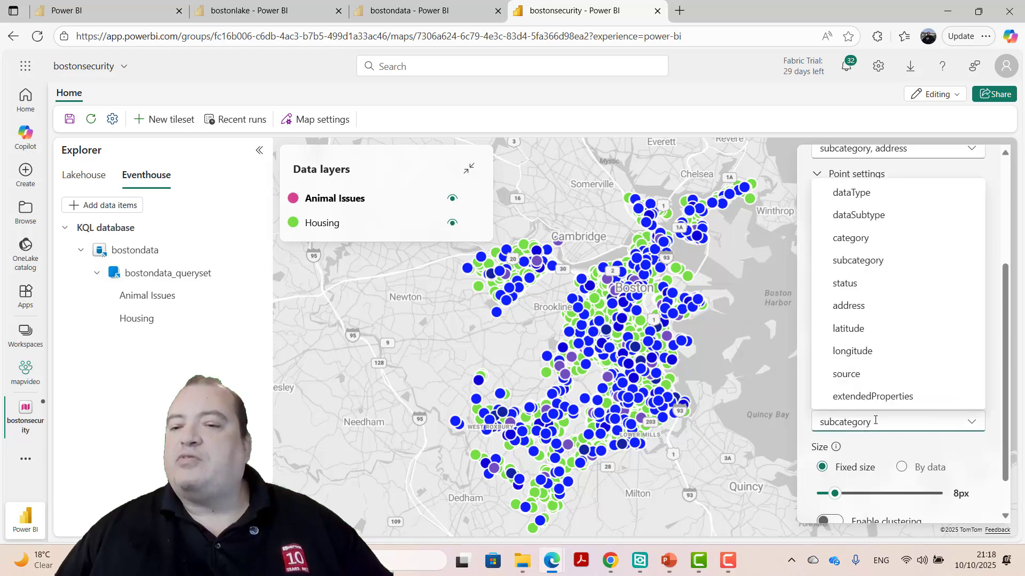
click(875, 421)
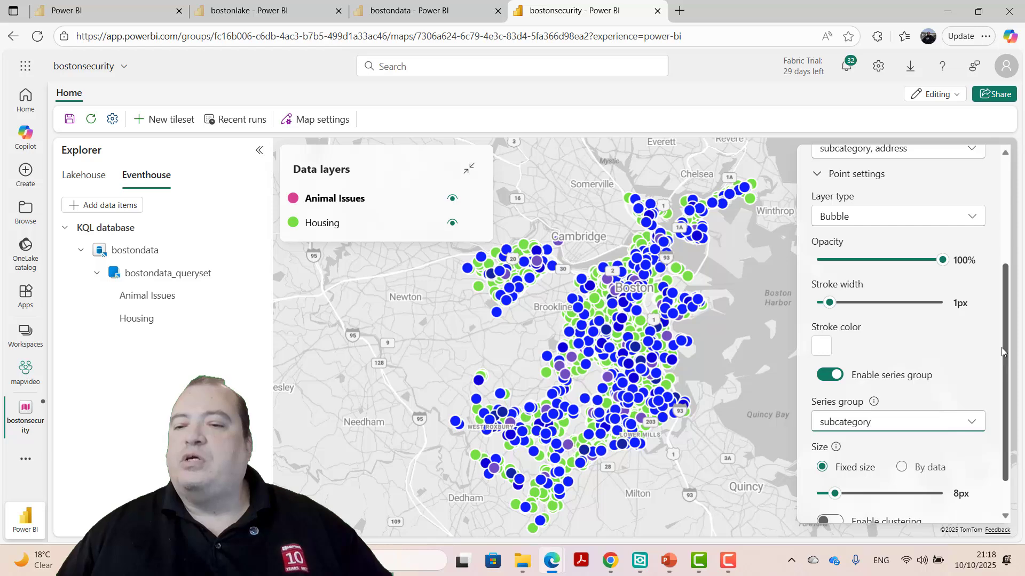
mouse_move(1001, 347)
mouse_down()
mouse_move(1004, 376)
mouse_move(1003, 329)
mouse_up()
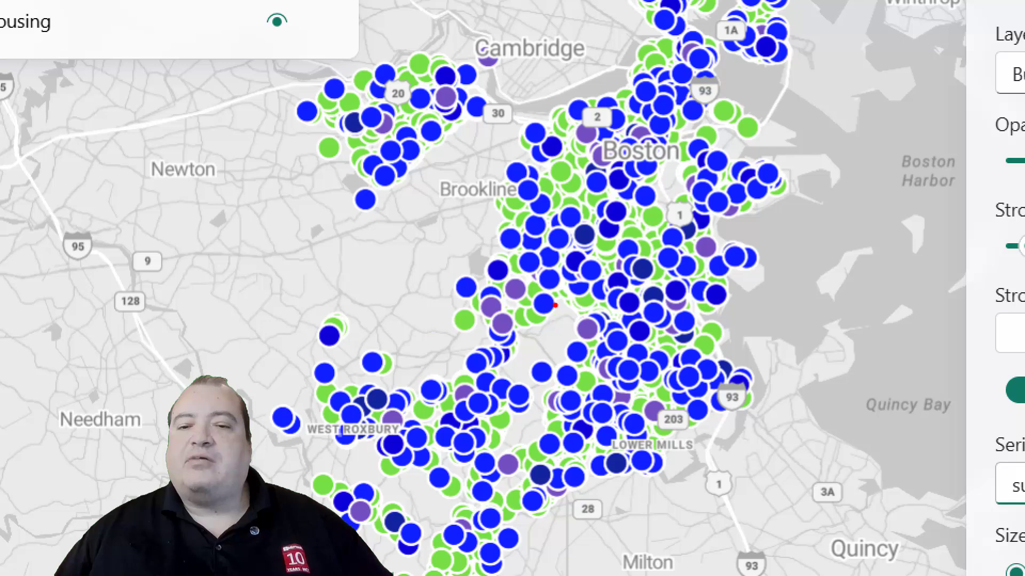
mouse_move(560, 304)
mouse_down()
mouse_move(573, 333)
mouse_move(600, 315)
mouse_move(552, 306)
mouse_up()
mouse_move(549, 359)
mouse_down()
mouse_move(565, 383)
mouse_move(537, 368)
mouse_up()
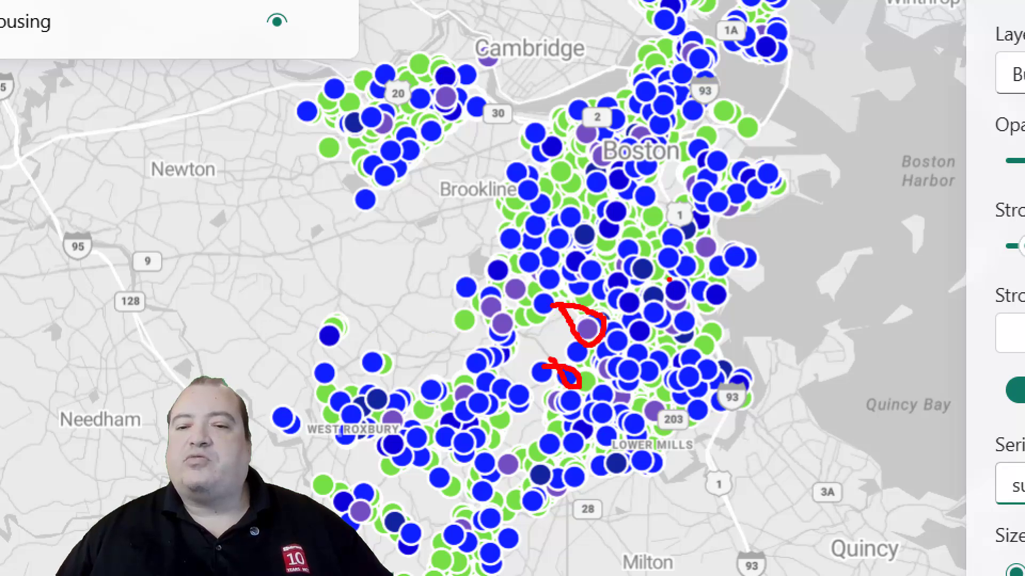
mouse_move(638, 251)
mouse_down()
mouse_move(622, 257)
mouse_move(614, 291)
mouse_move(656, 260)
mouse_up()
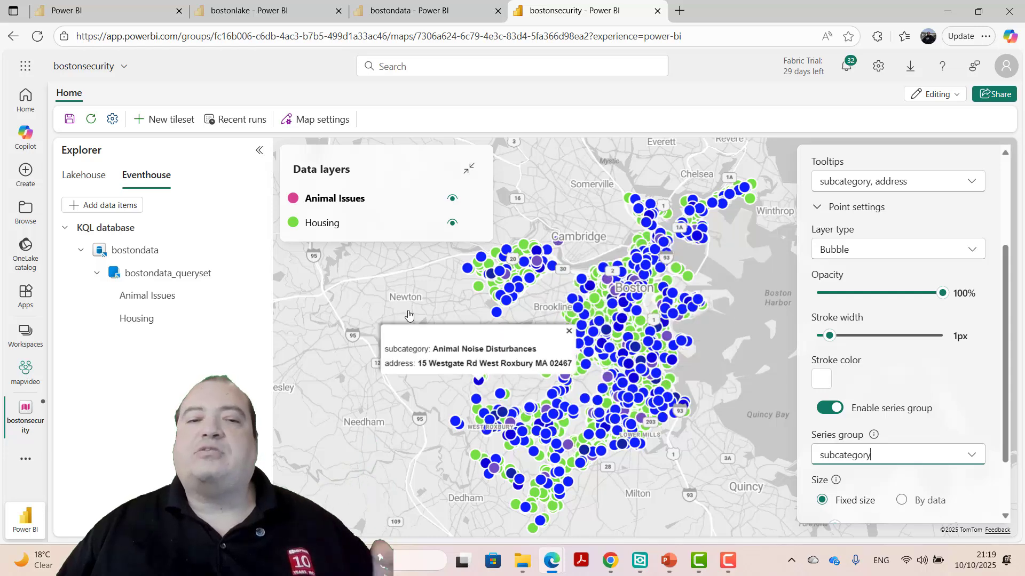
- Set the Housing layer's series group to subcategory
click(390, 229)
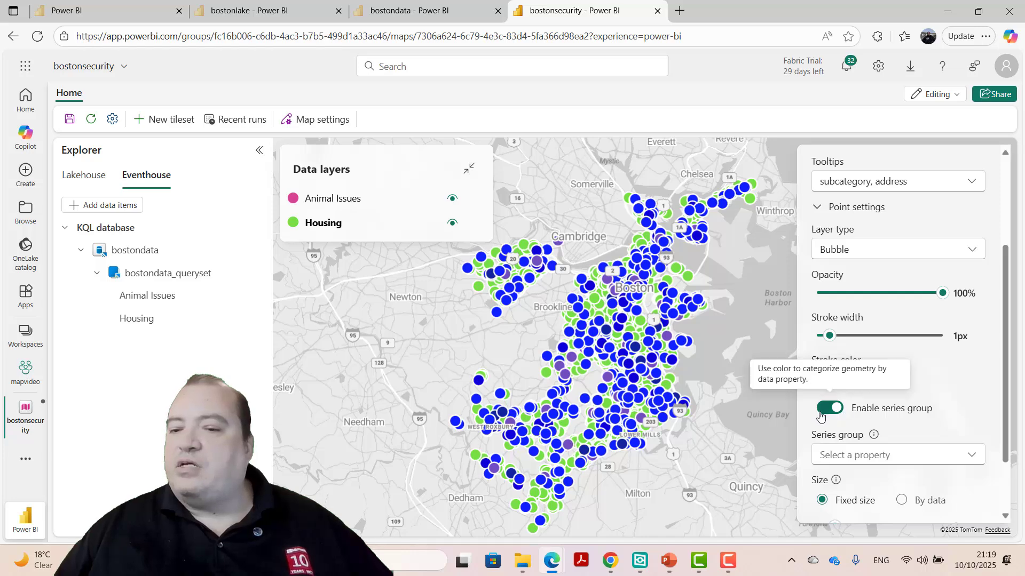
click(971, 459)
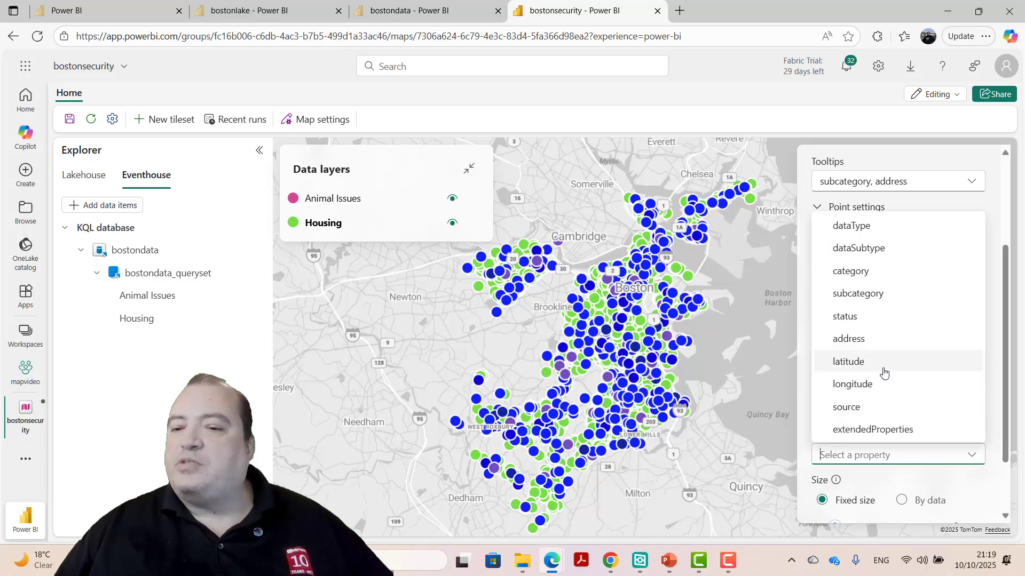
click(886, 299)
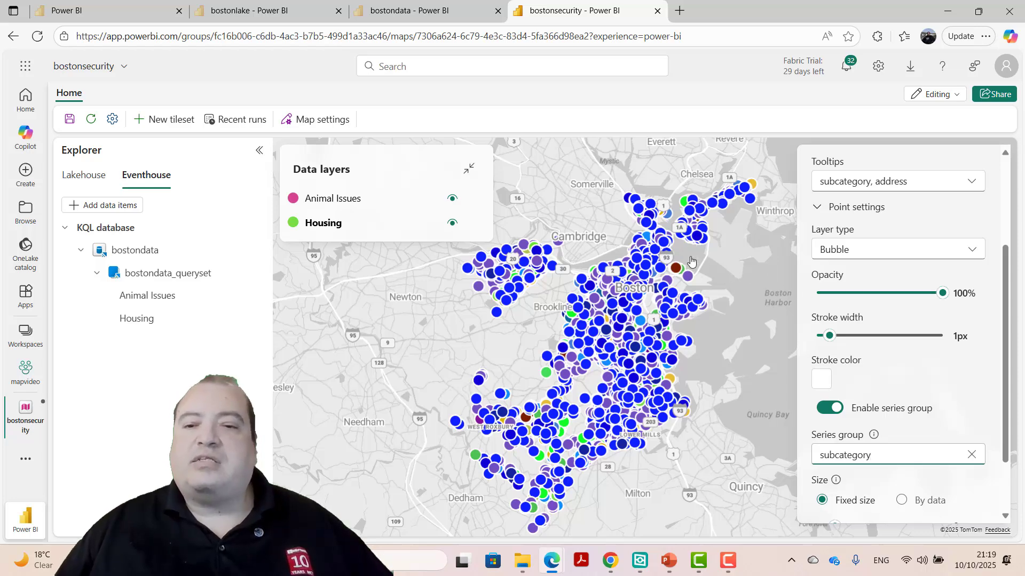
- Inspect the subcategory and address tooltips of individual map points
click(675, 269)
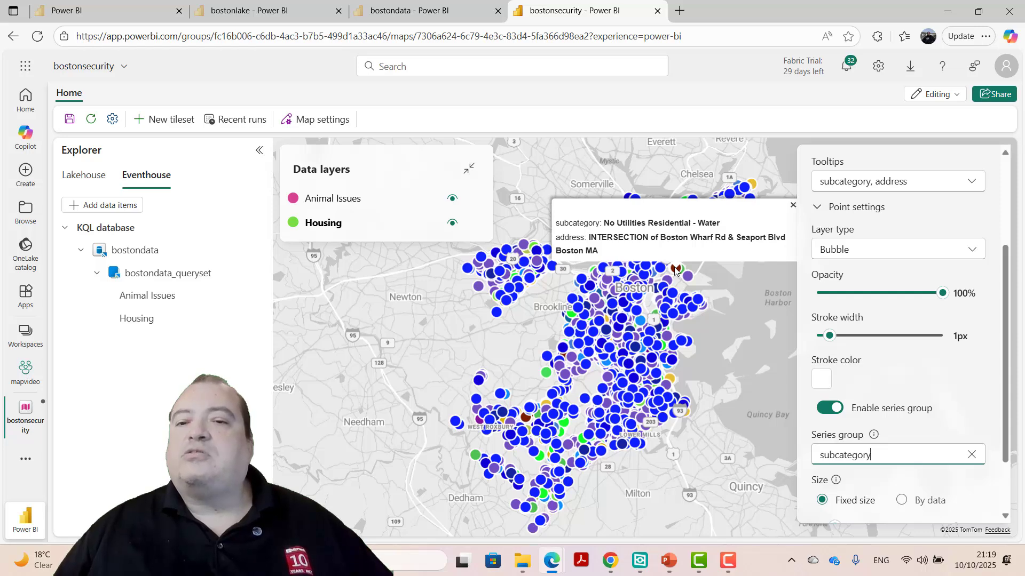
click(564, 430)
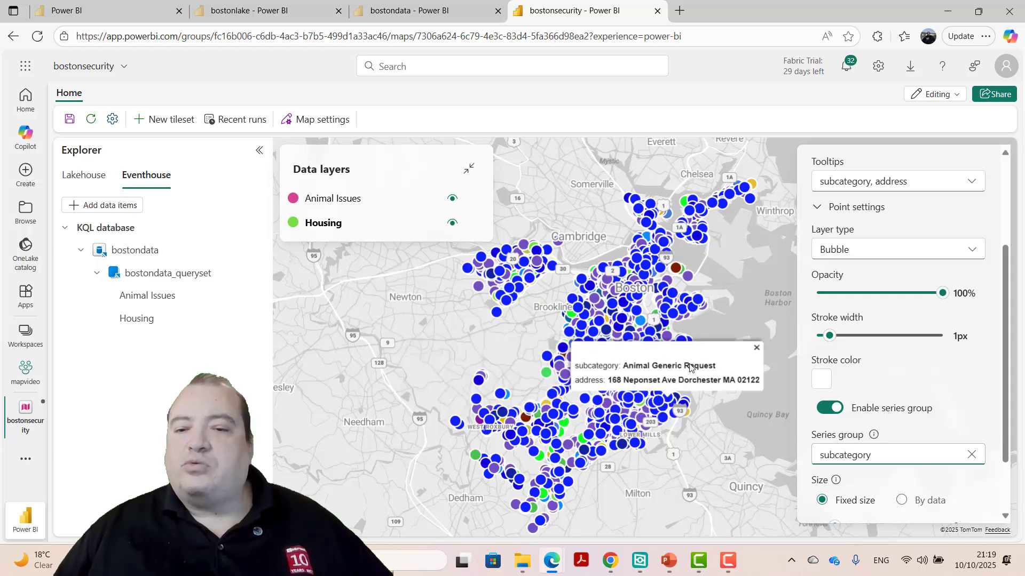
mouse_move(671, 376)
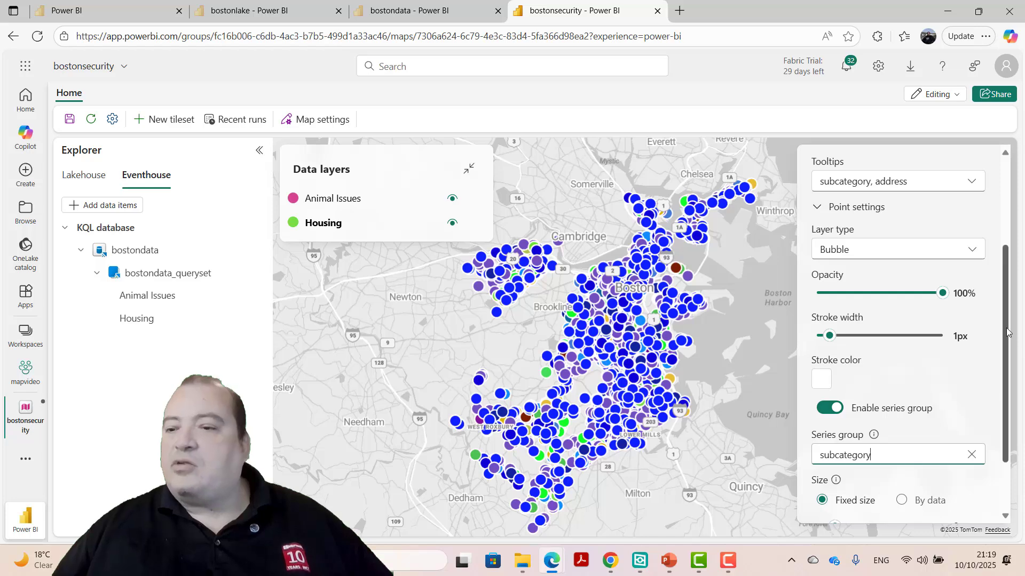
- Enable clustering for the Animal Issues layer
scroll(995, 429, down, 1)
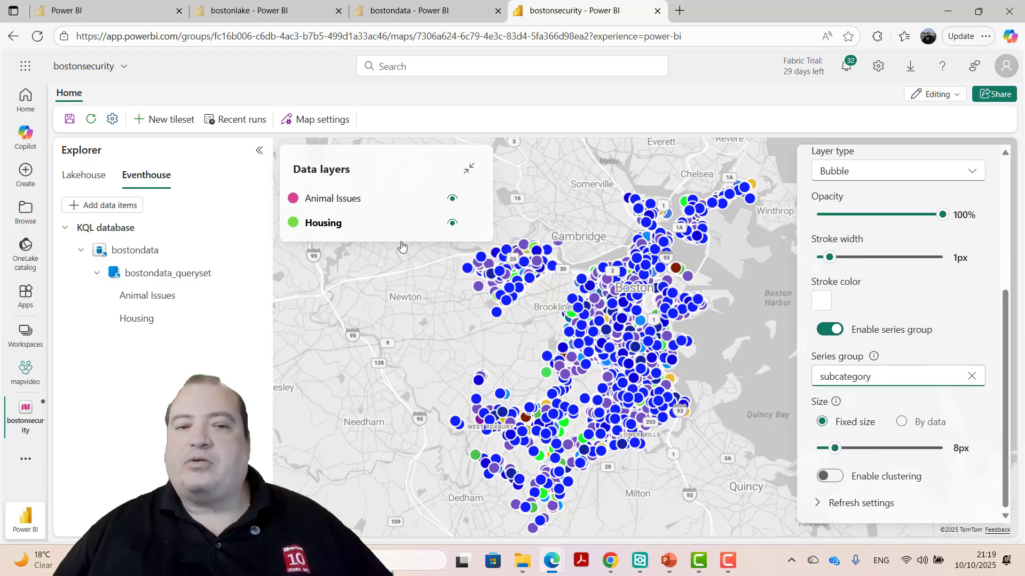
click(382, 201)
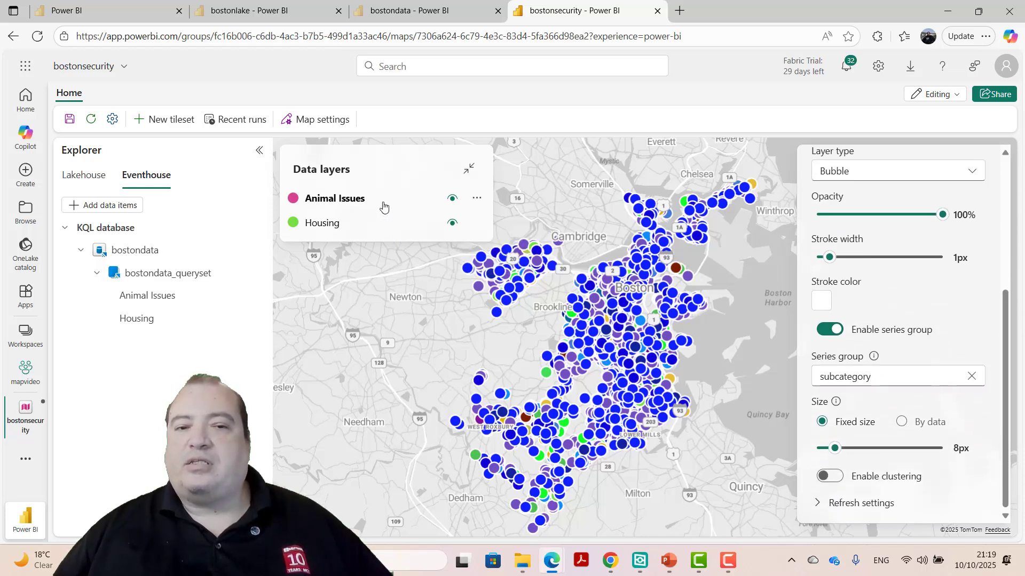
click(830, 477)
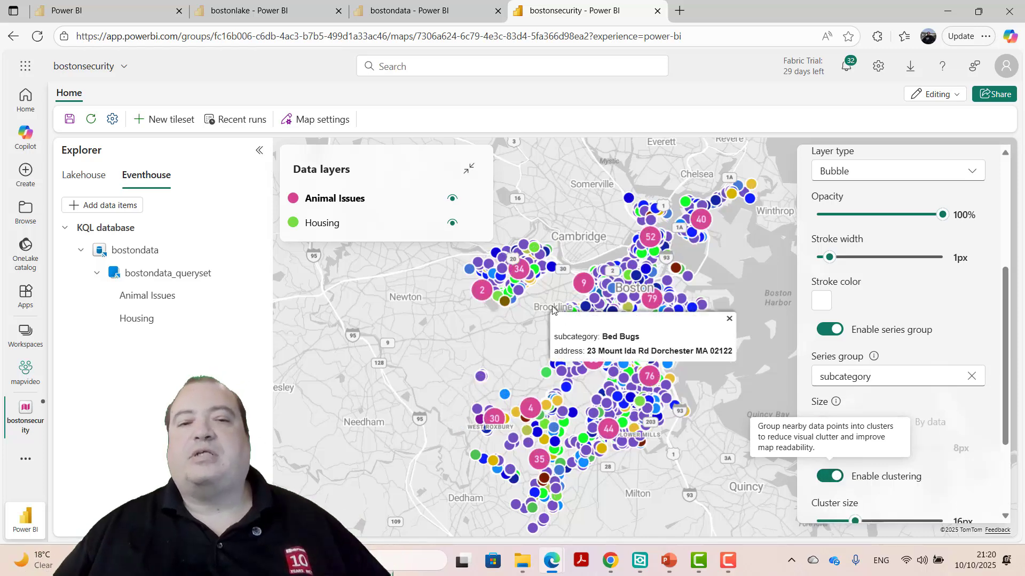
mouse_move(366, 204)
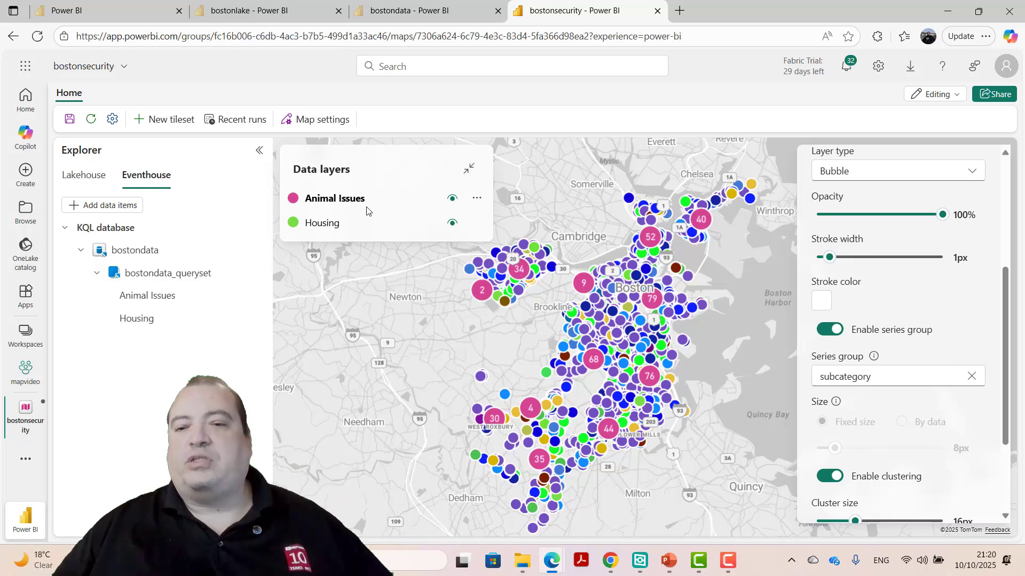
mouse_move(557, 364)
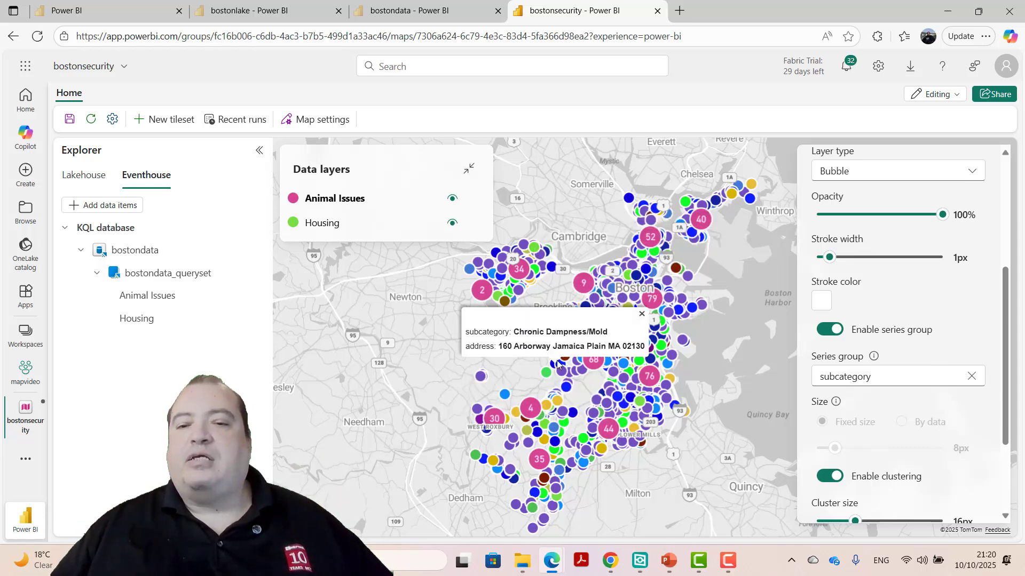
mouse_move(642, 293)
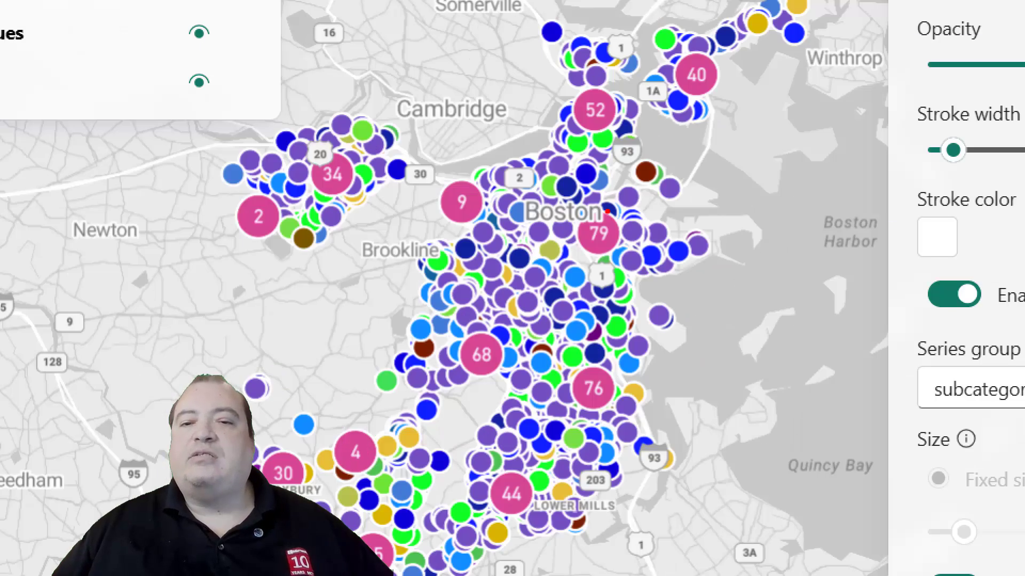
mouse_move(607, 212)
mouse_down()
mouse_move(569, 236)
mouse_move(603, 255)
mouse_move(618, 198)
mouse_move(586, 201)
mouse_up()
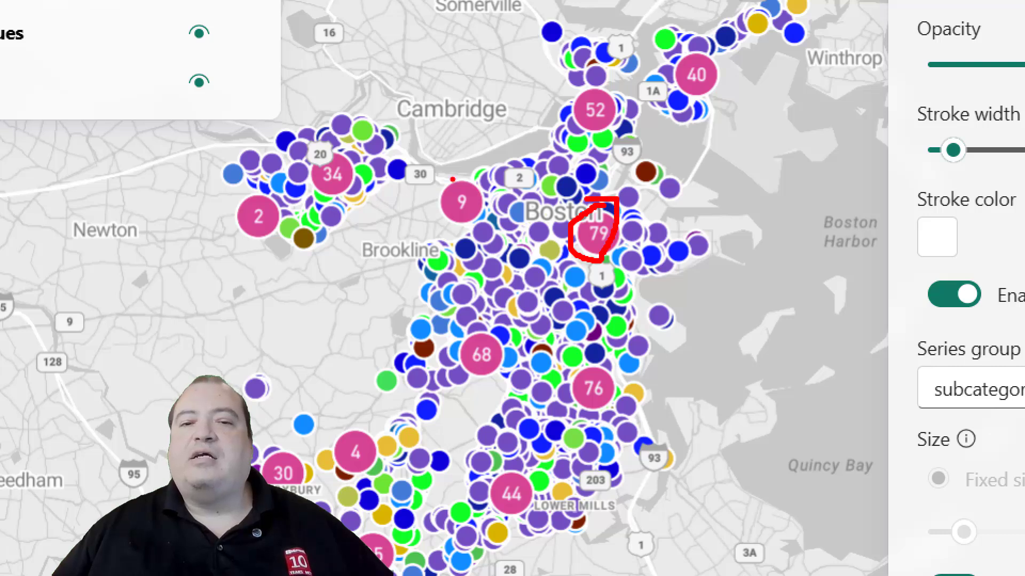
mouse_move(448, 169)
mouse_down()
mouse_move(438, 246)
mouse_move(493, 200)
mouse_move(455, 172)
mouse_up()
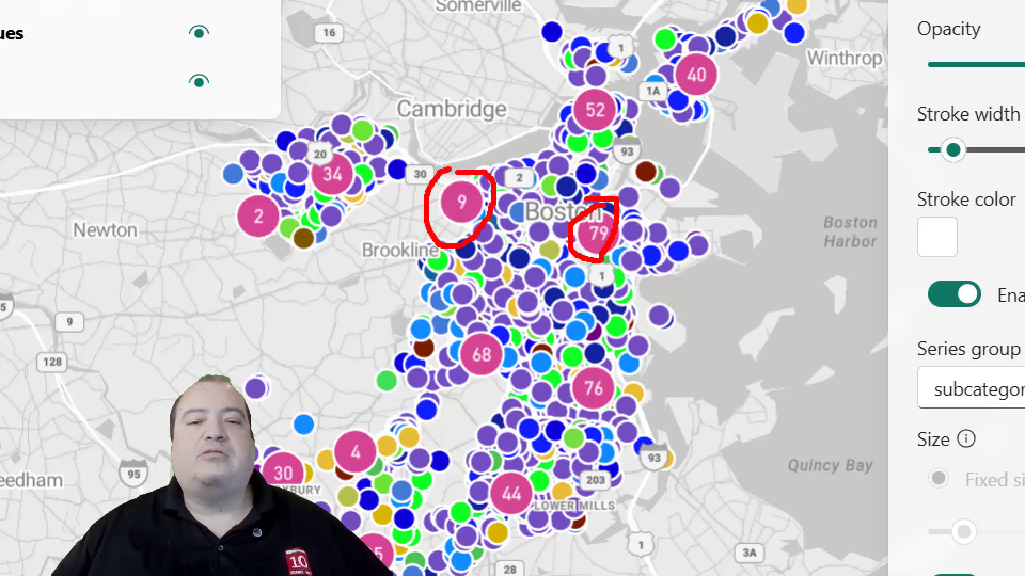
mouse_move(246, 189)
mouse_down()
mouse_move(256, 264)
mouse_move(261, 201)
mouse_move(251, 188)
mouse_up()
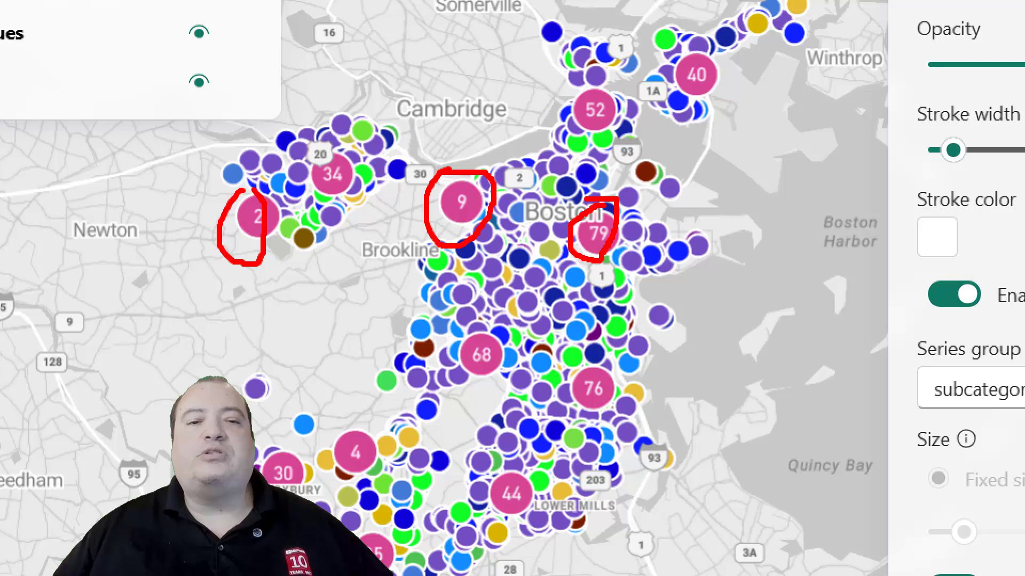
mouse_move(341, 151)
mouse_down()
mouse_move(317, 139)
mouse_move(315, 213)
mouse_move(362, 160)
mouse_move(333, 140)
mouse_up()
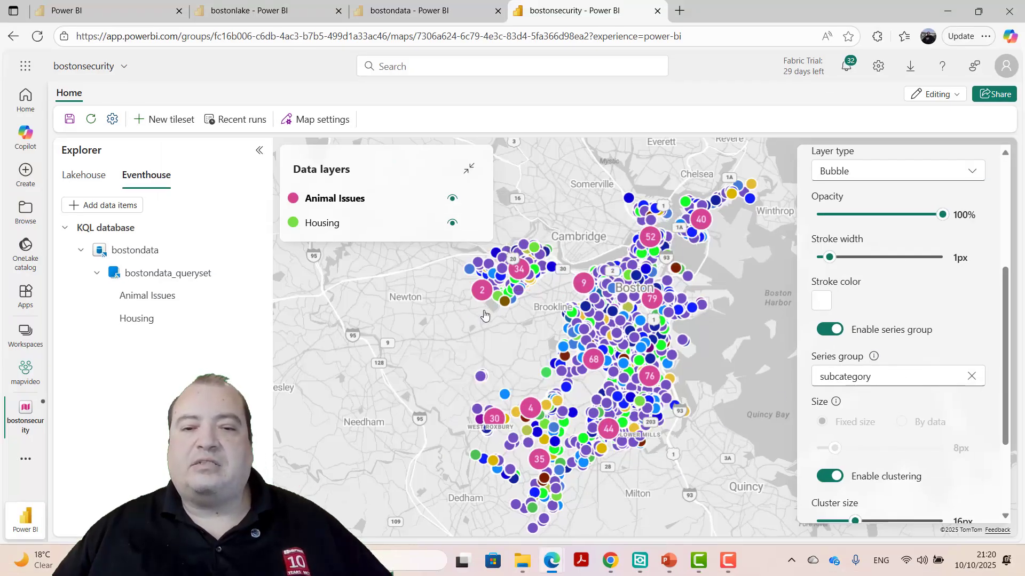
- Zoom into the Brighton area and examine the clustered and individual points' tooltips
scroll(462, 296, up, 3)
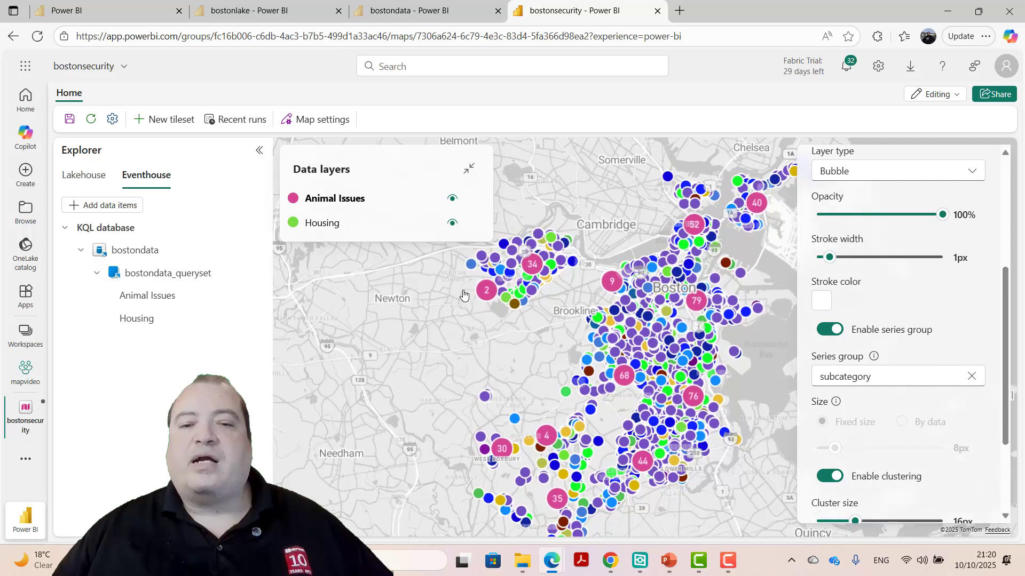
scroll(462, 294, up, 3)
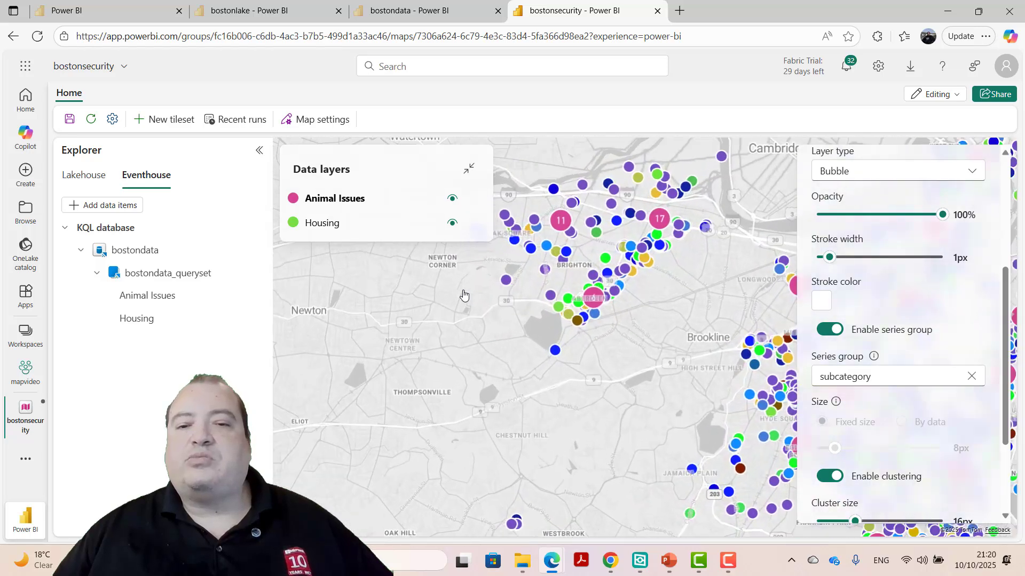
mouse_move(511, 287)
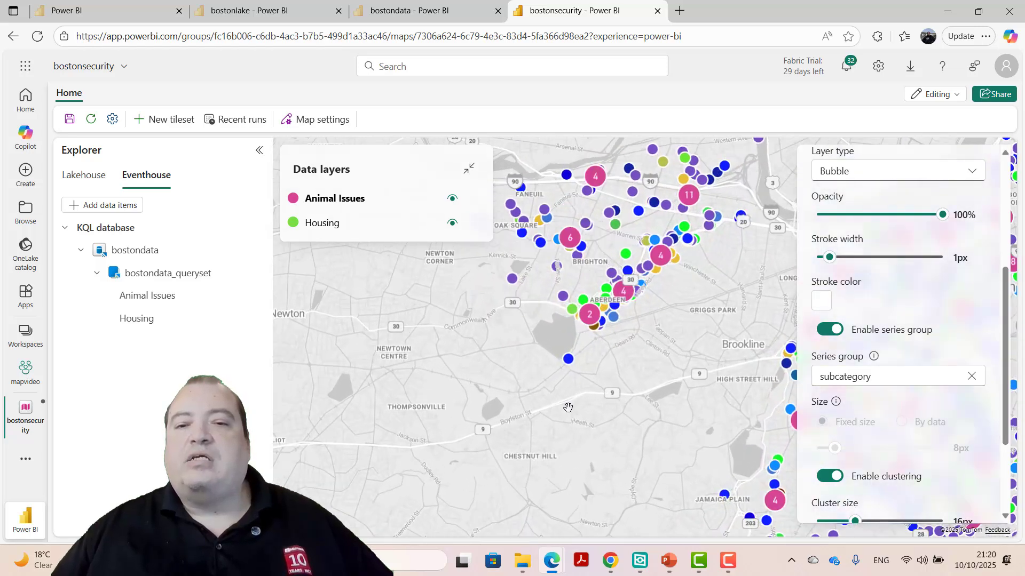
mouse_move(556, 266)
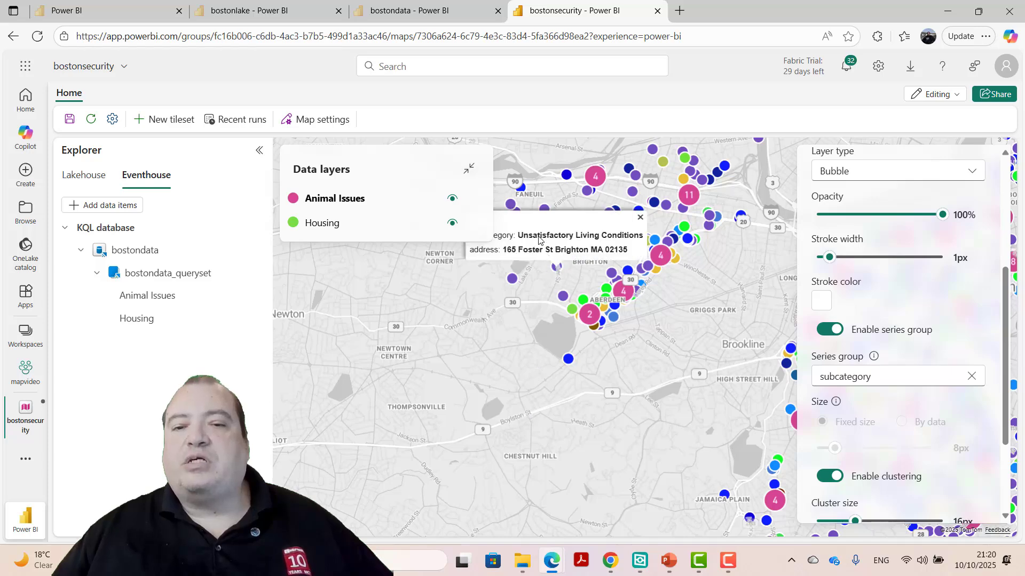
mouse_move(537, 247)
drag(537, 247, 590, 305)
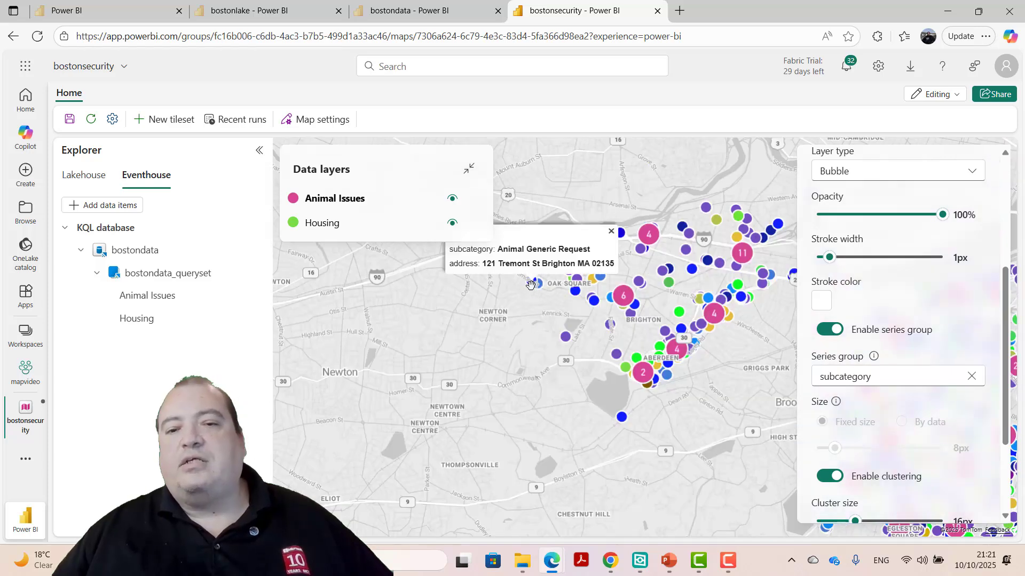
mouse_move(531, 288)
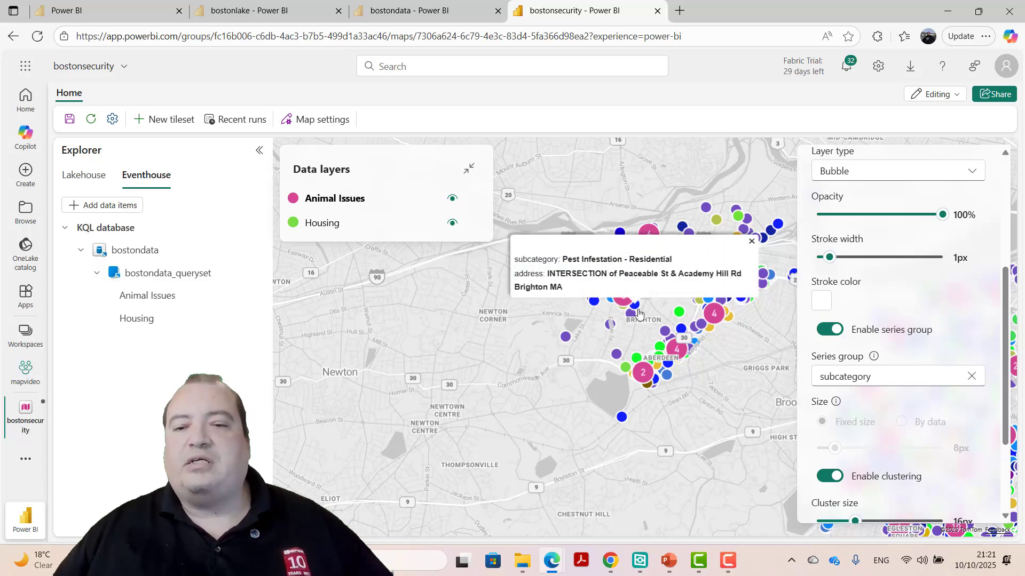
scroll(639, 310, up, 2)
scroll(639, 310, up, 3)
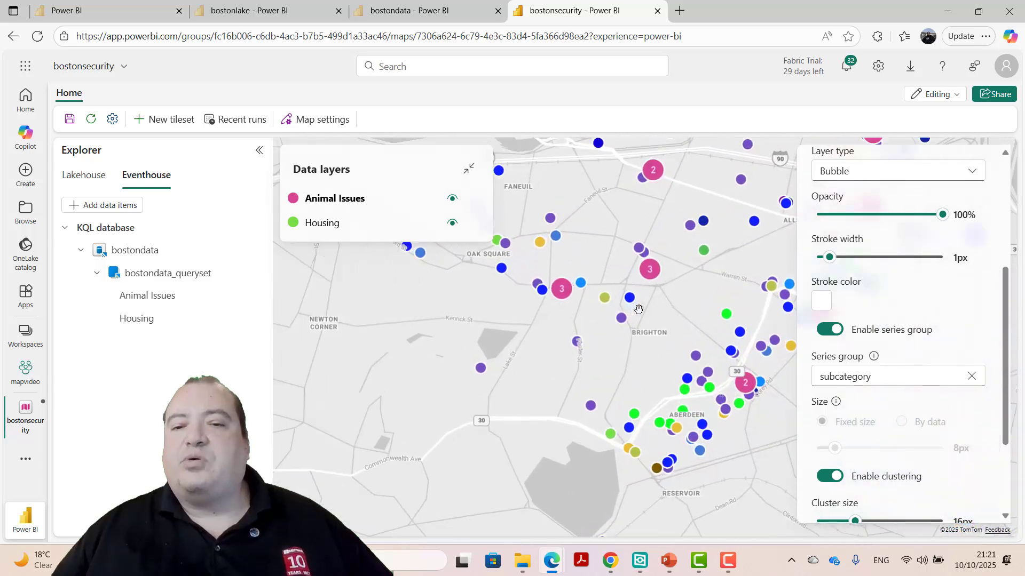
- Examine individual points around Brighton and zoom out to view all layers across the Boston area
scroll(654, 270, up, 2)
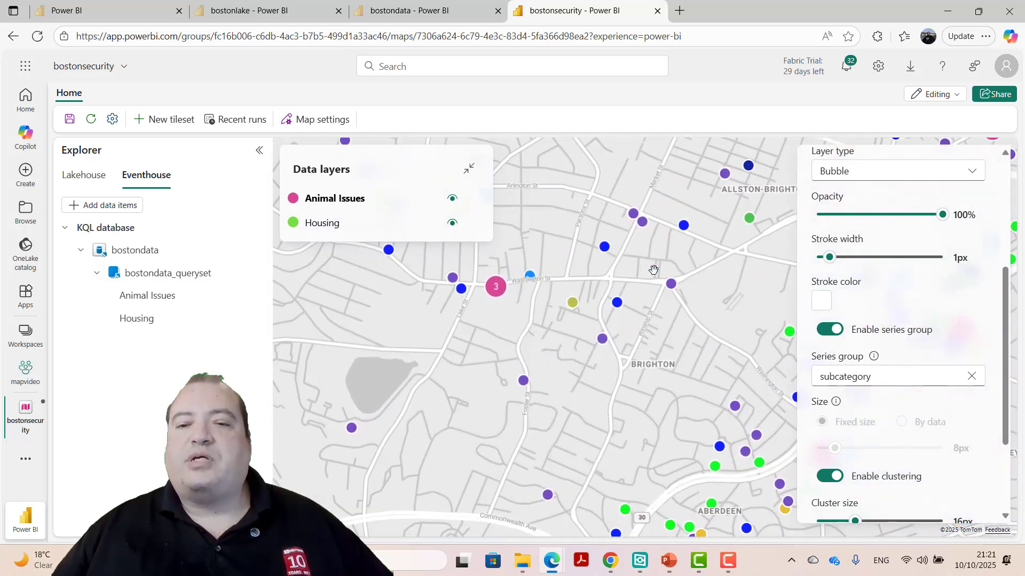
click(637, 204)
click(560, 225)
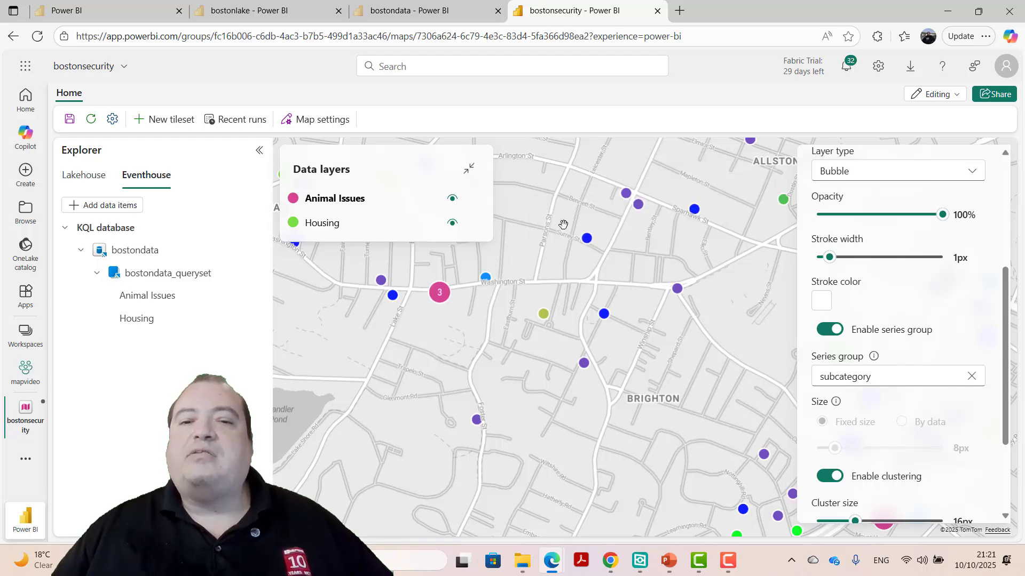
scroll(553, 275, down, 1)
scroll(552, 275, down, 5)
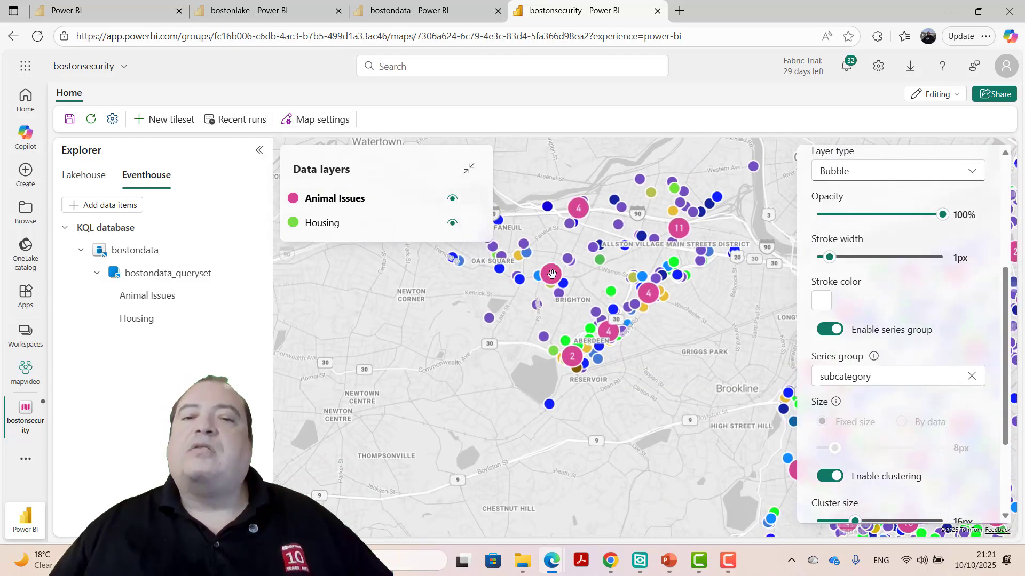
scroll(552, 275, down, 3)
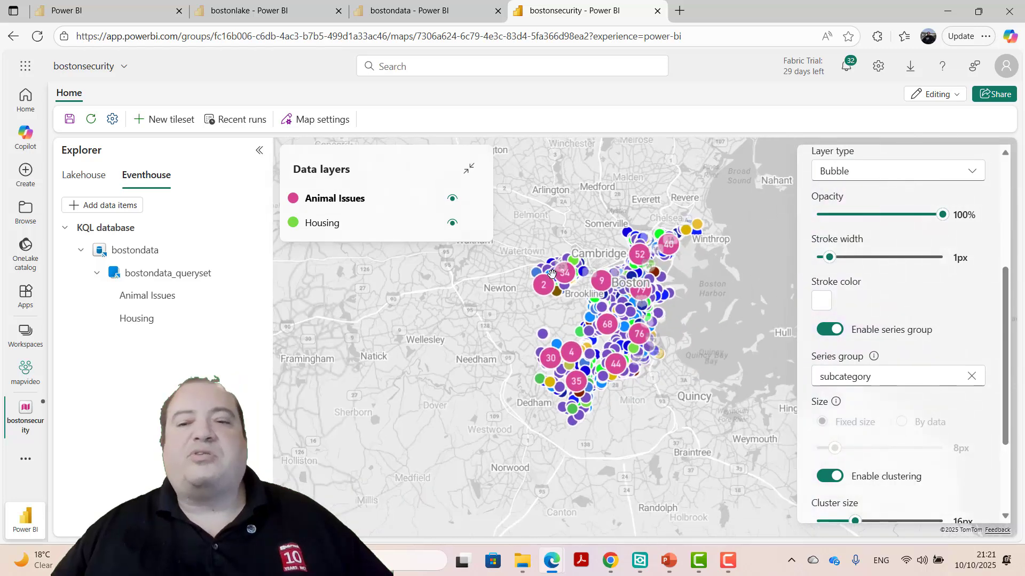
scroll(379, 319, up, 3)
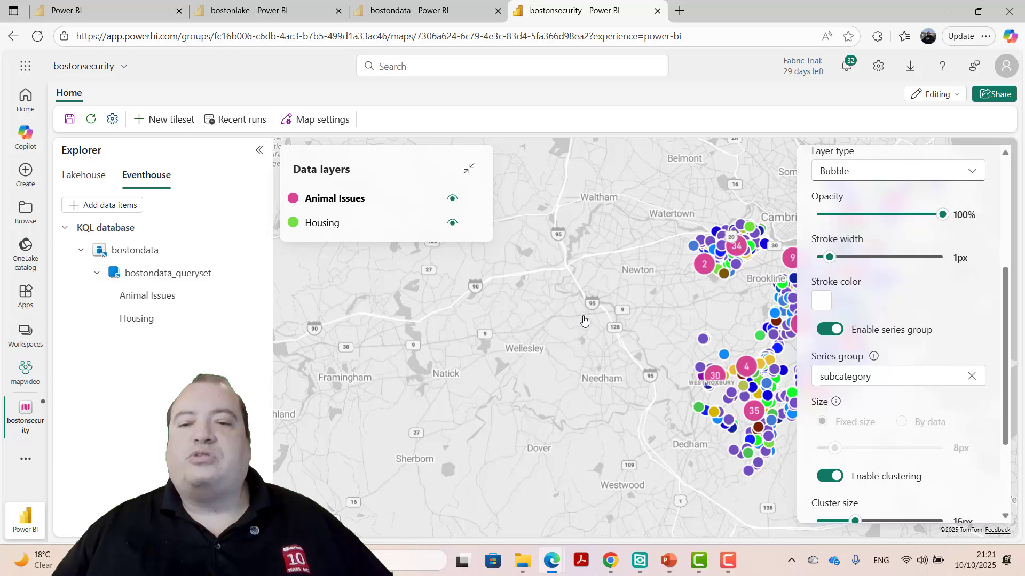
- Select the Housing layer and enable clustering for it
drag(584, 323, 380, 321)
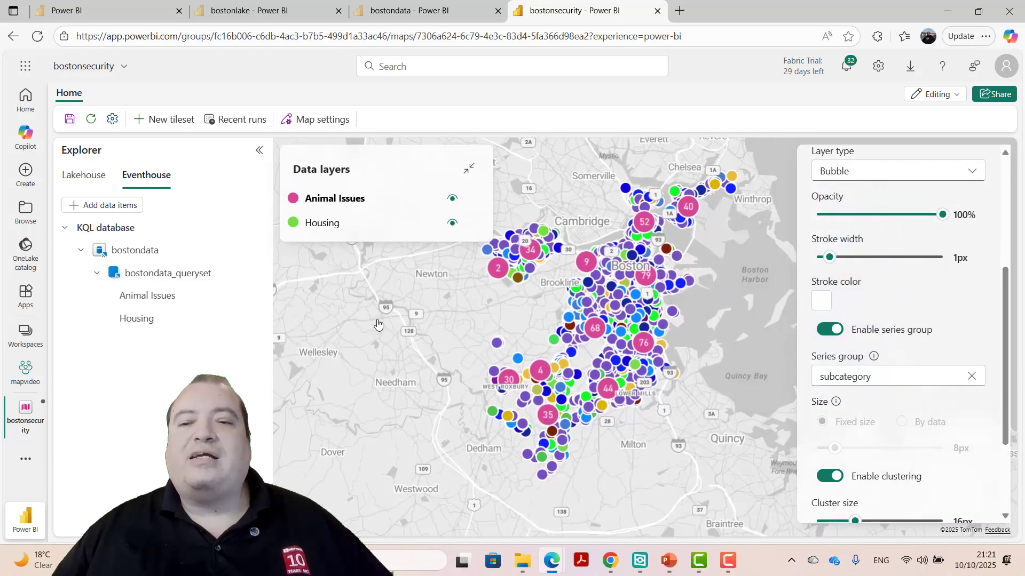
click(389, 228)
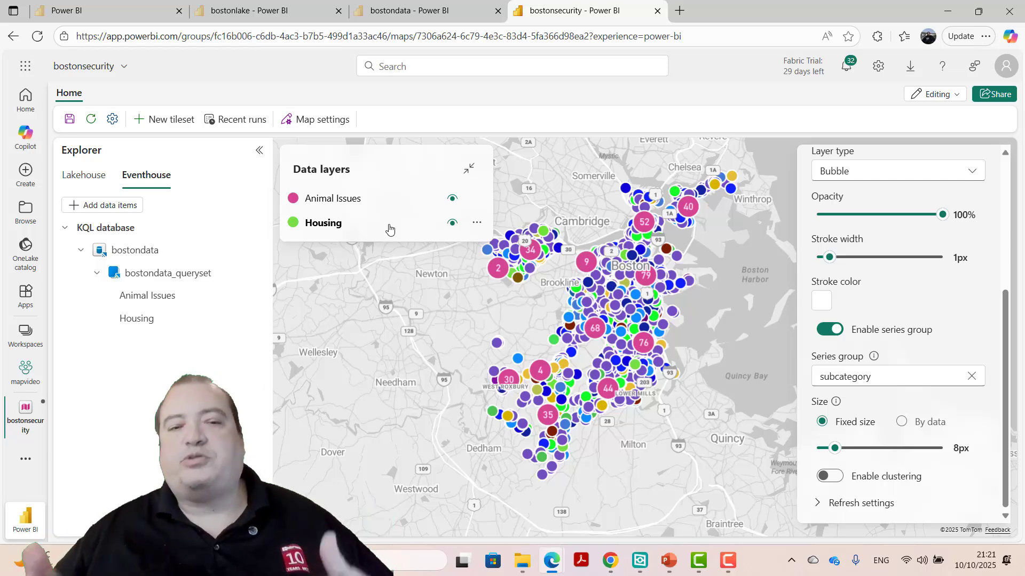
click(829, 477)
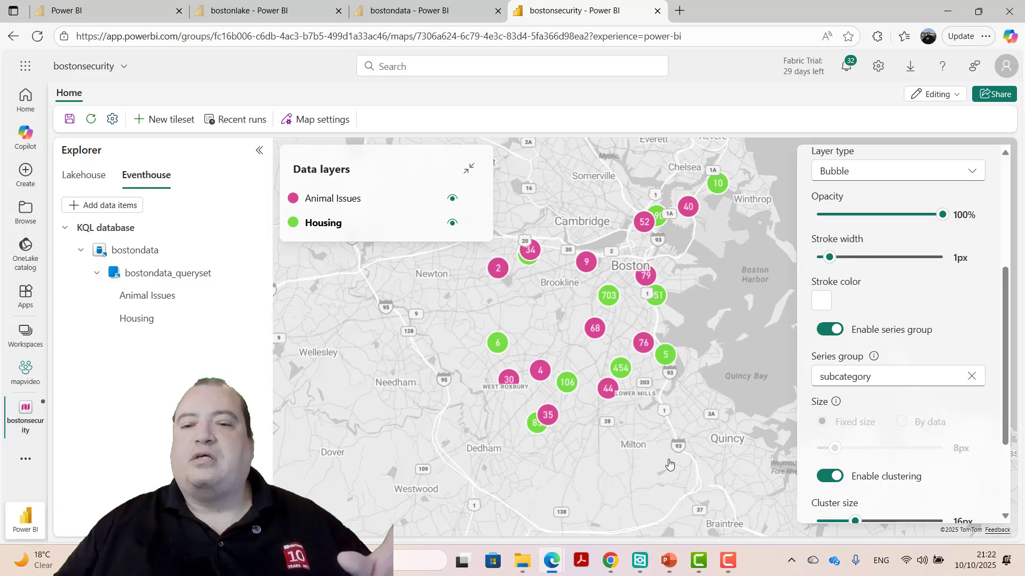
- Zoom into Dorchester, inspect individual points' subcategory and address tooltips, and close the layer settings
scroll(702, 382, up, 1)
scroll(702, 383, up, 3)
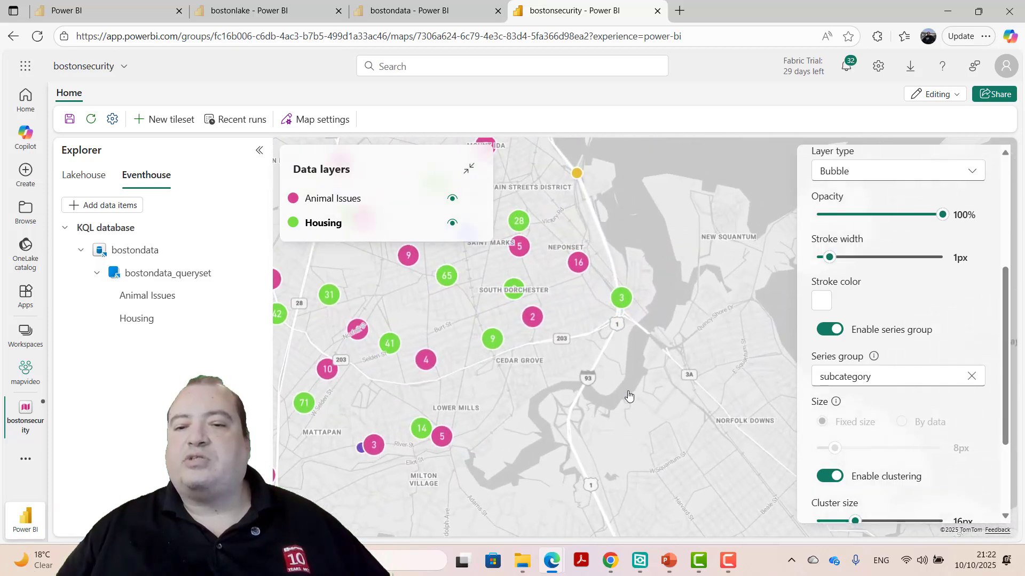
scroll(626, 312, up, 2)
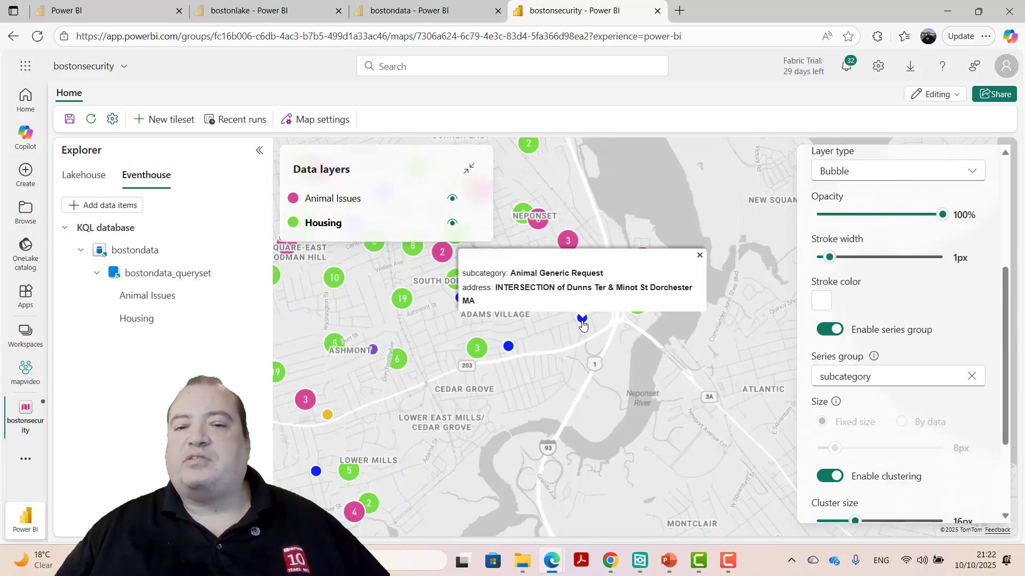
scroll(643, 317, up, 2)
scroll(643, 317, up, 3)
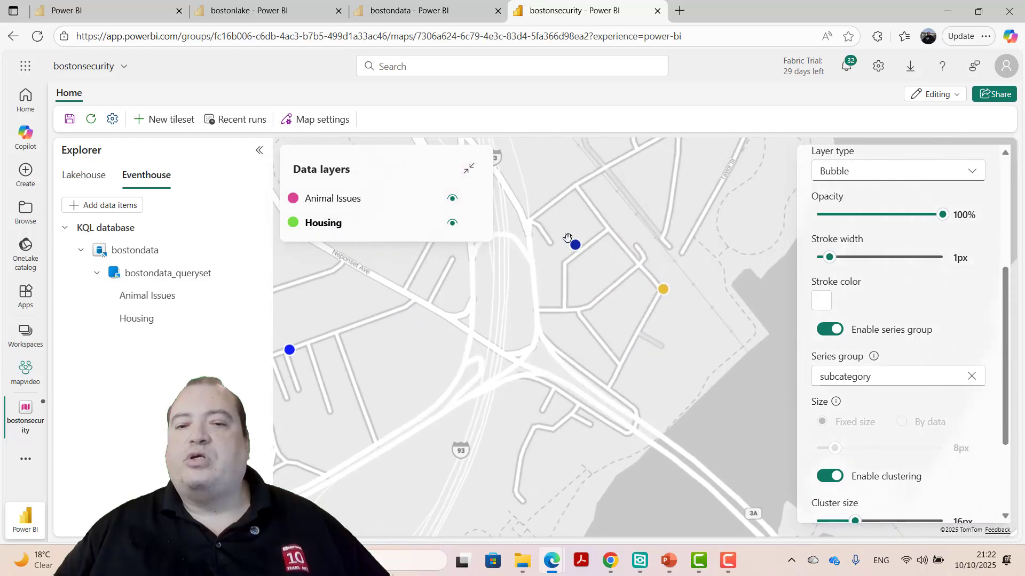
click(575, 246)
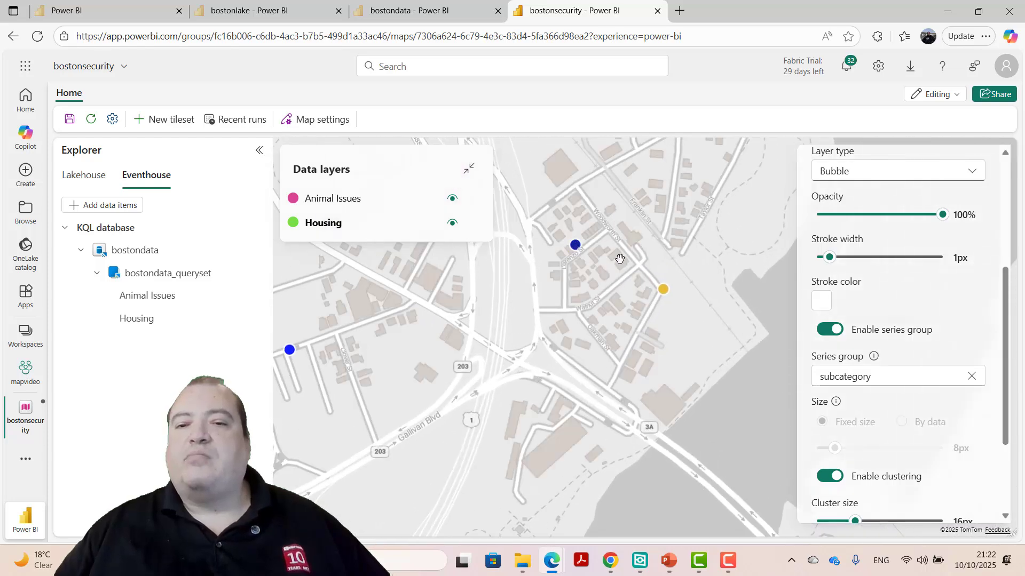
mouse_move(662, 293)
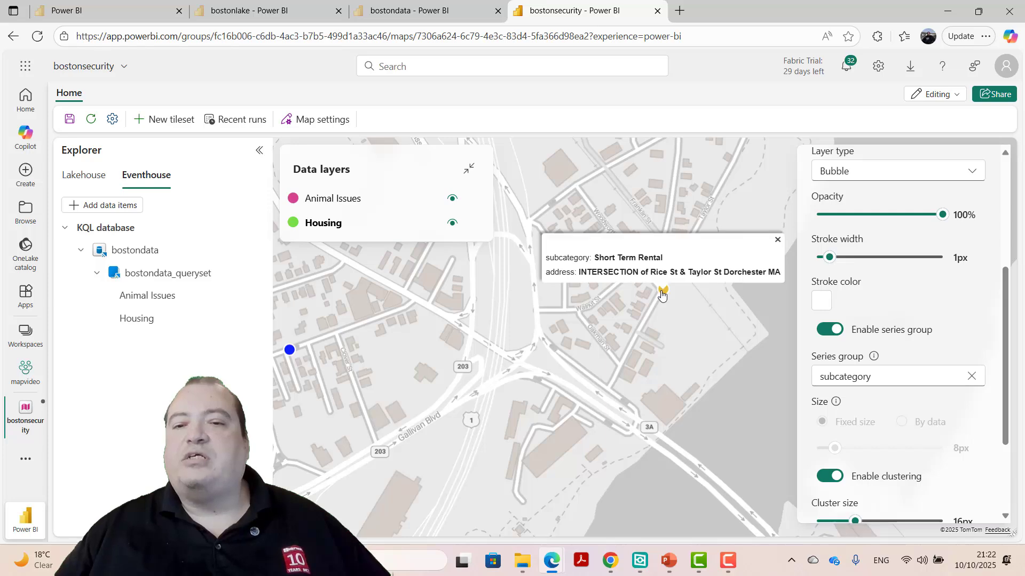
scroll(662, 293, down, 10)
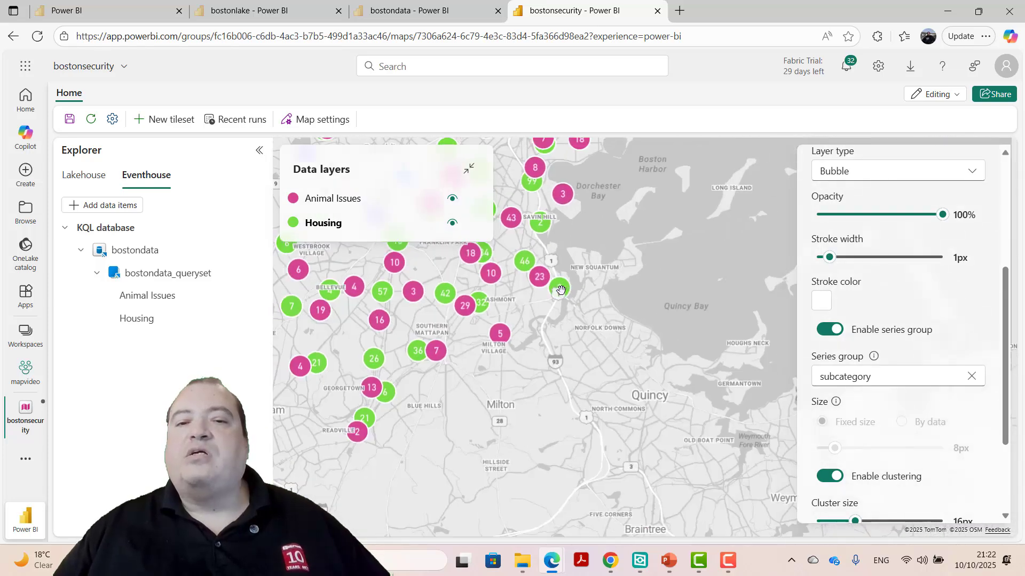
scroll(561, 290, down, 3)
drag(561, 291, 644, 465)
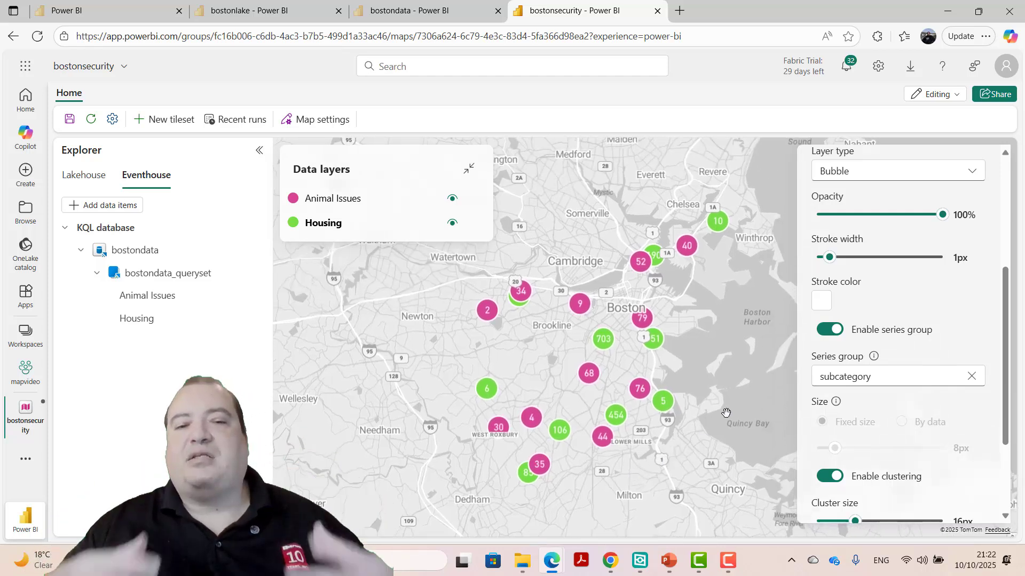
scroll(961, 240, up, 5)
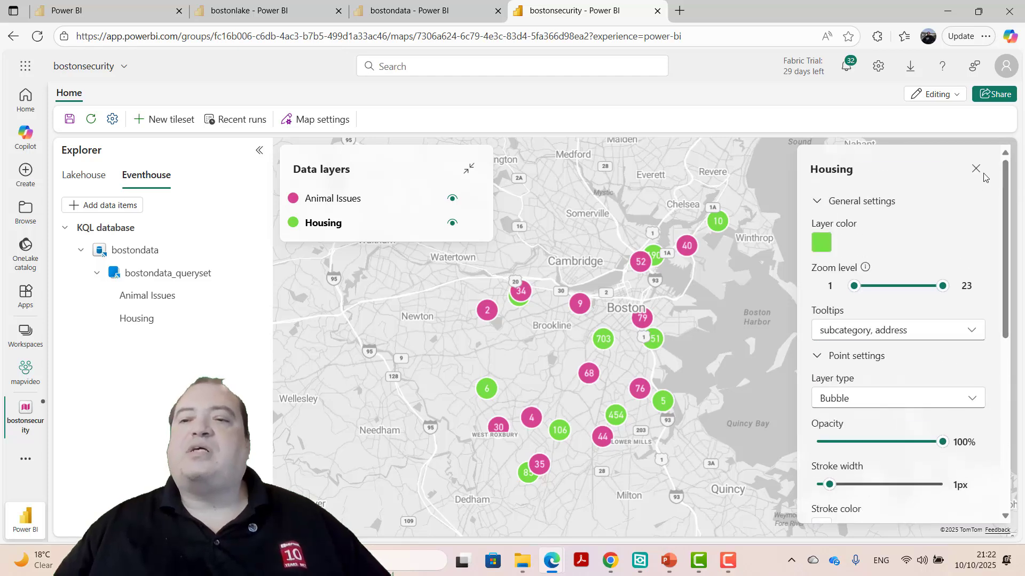
click(976, 169)
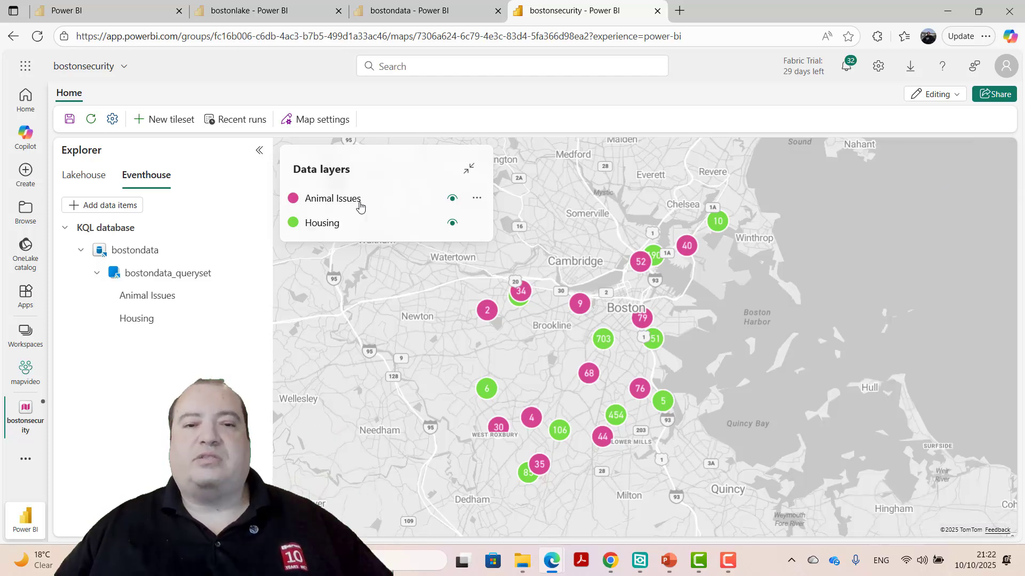
- Open map settings and try the Classic, Innovate, Storm, Temperature and Color blind safe data themes before restoring Default
click(320, 123)
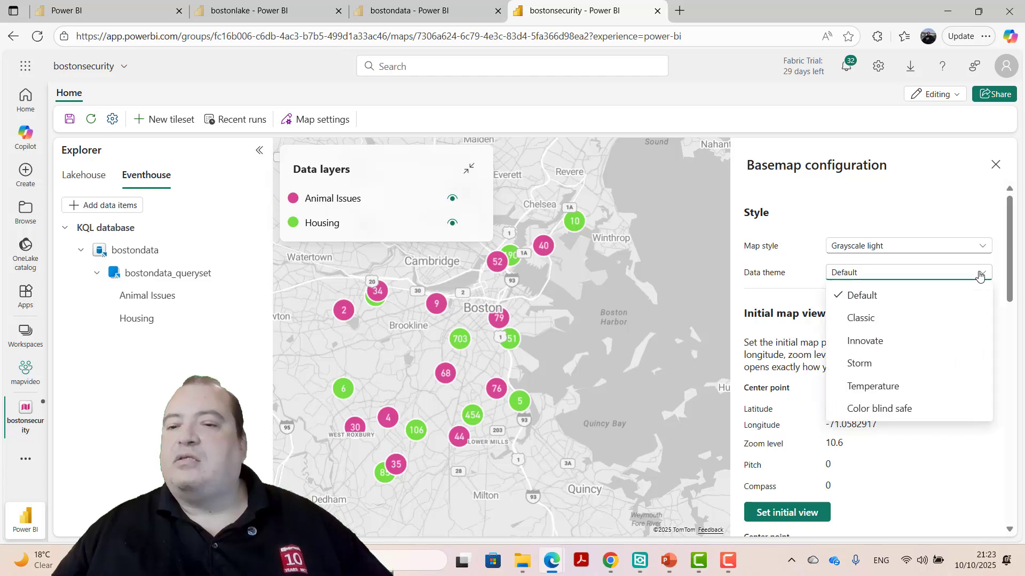
click(923, 286)
click(921, 318)
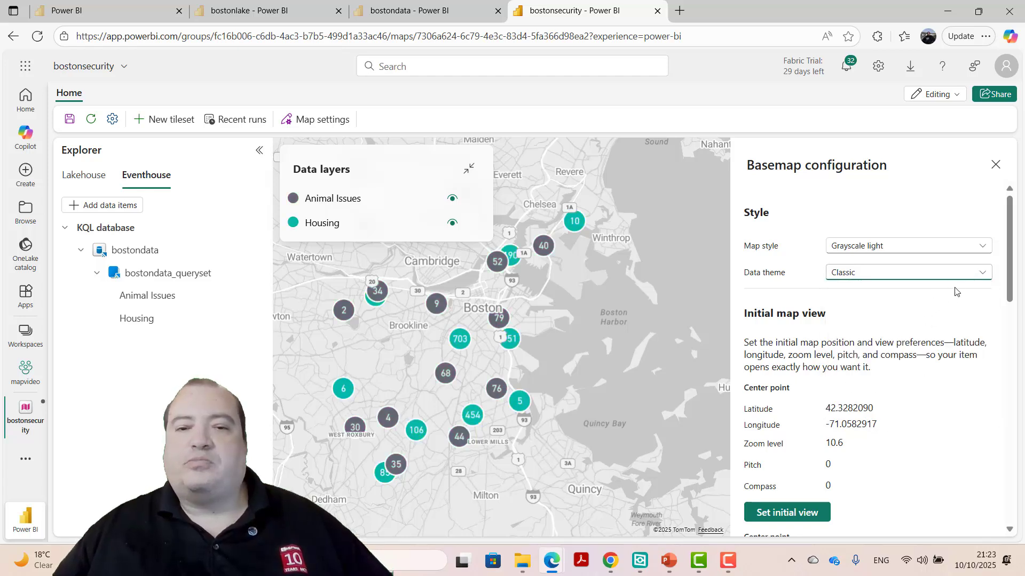
click(979, 278)
click(893, 340)
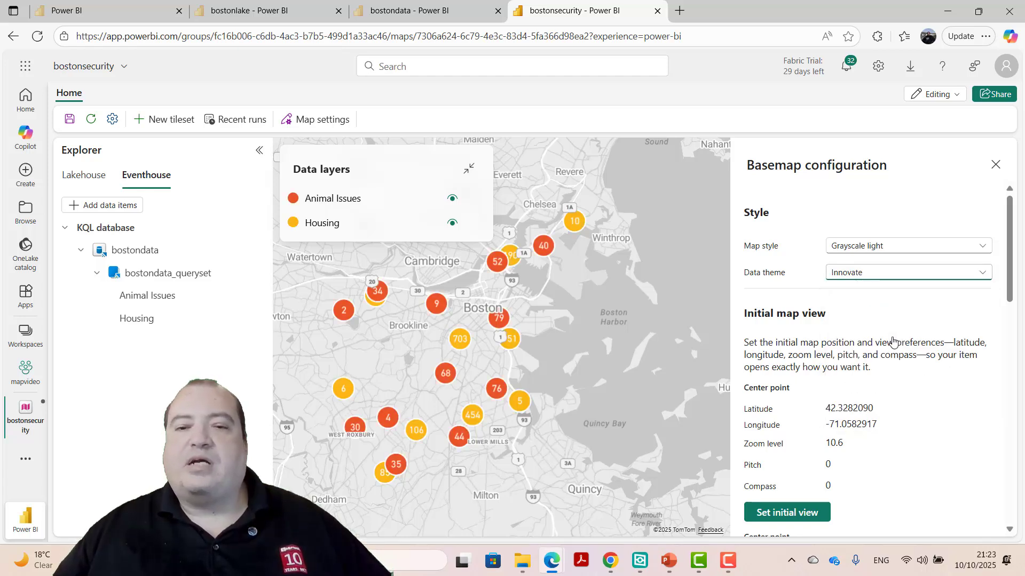
click(981, 273)
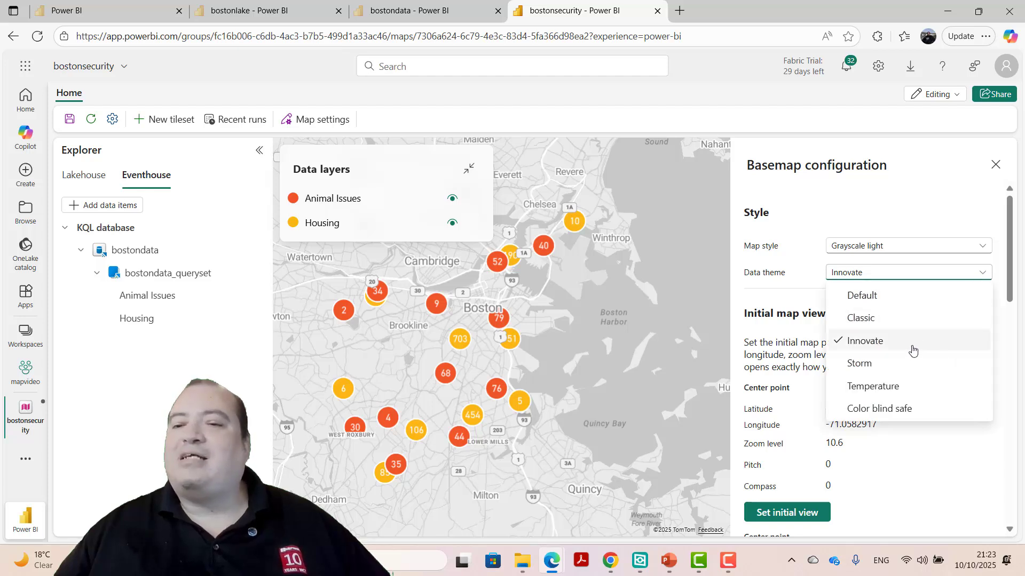
click(905, 363)
click(985, 275)
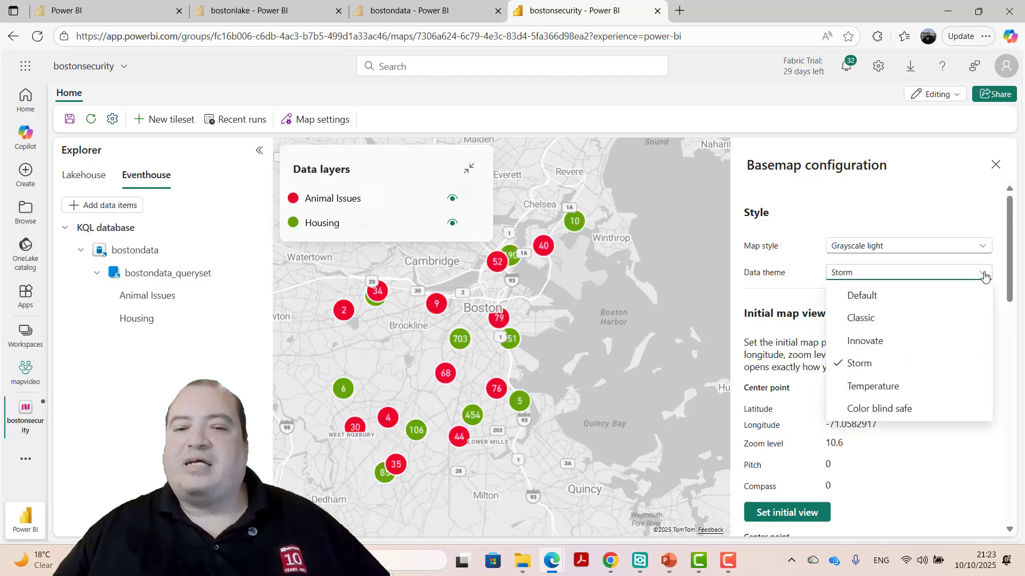
click(913, 385)
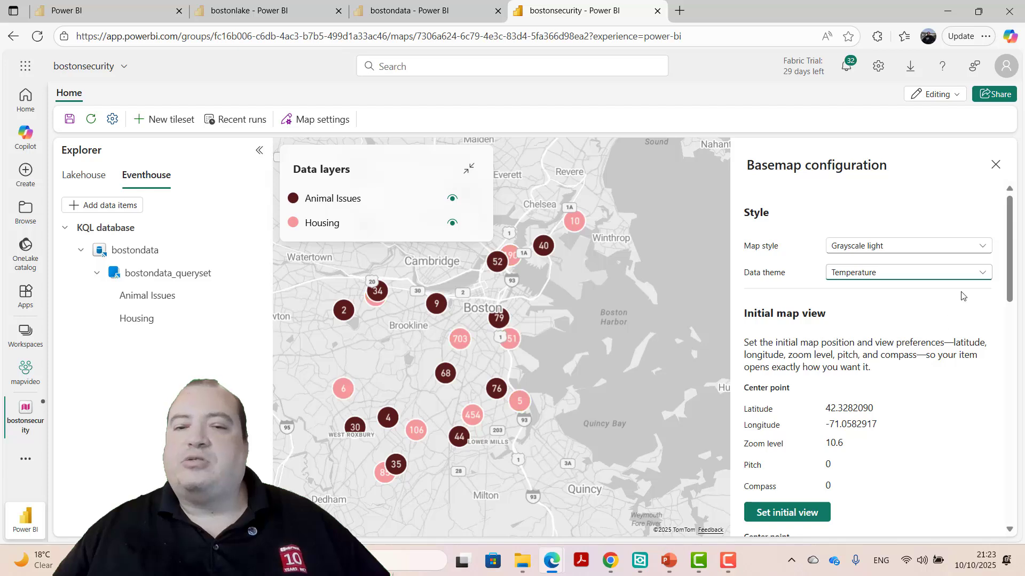
click(981, 273)
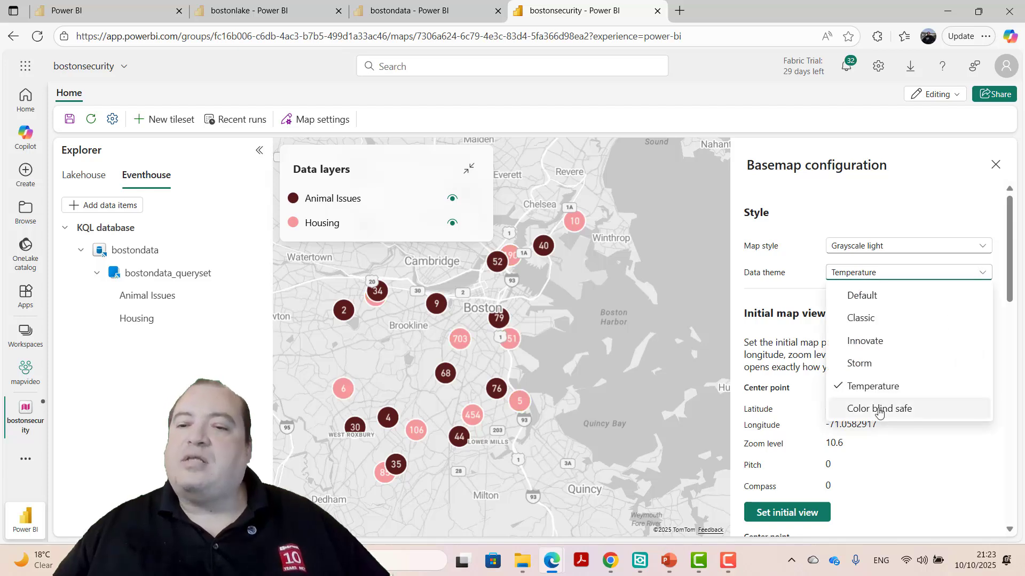
click(922, 416)
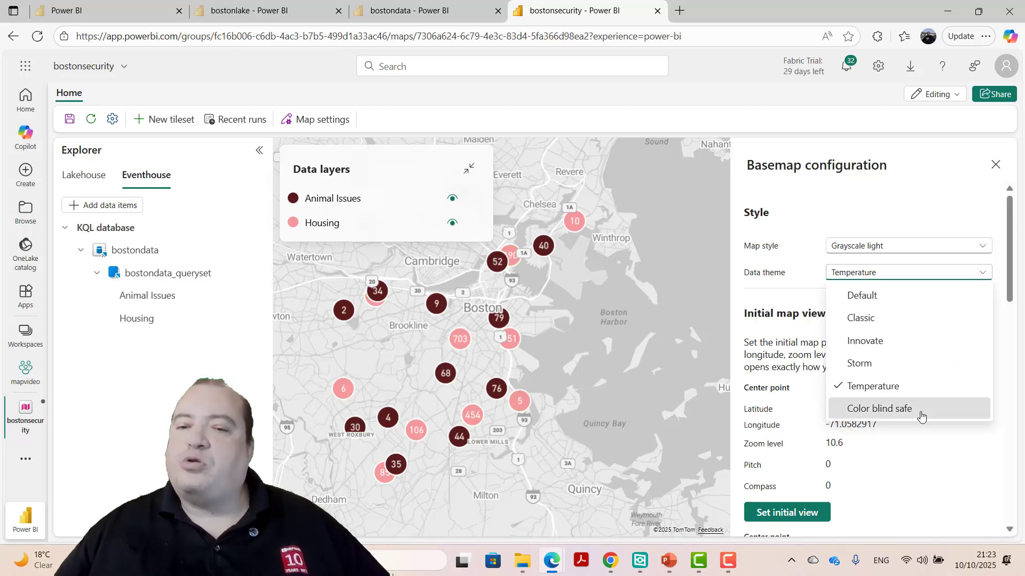
click(973, 271)
click(903, 296)
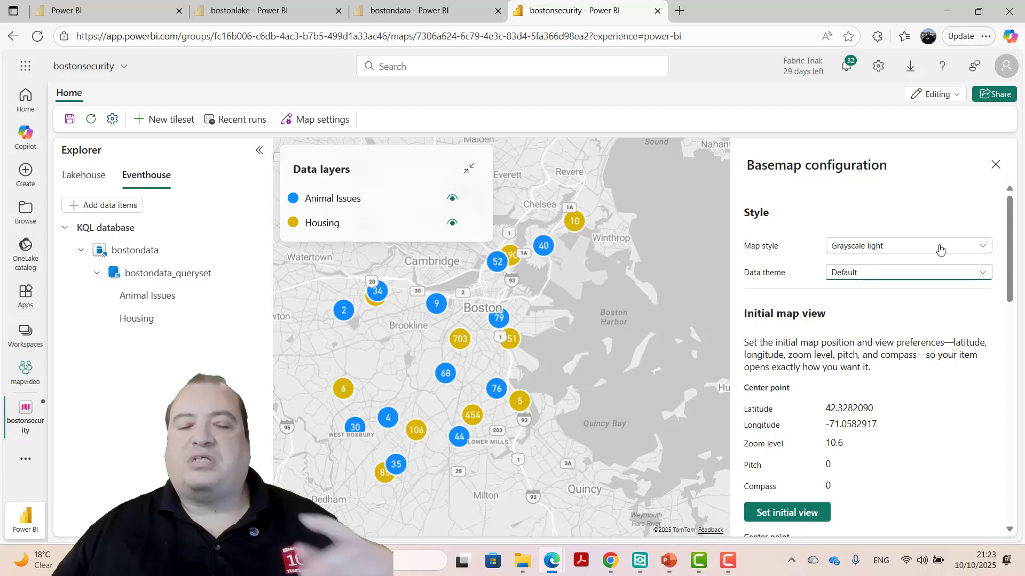
- Try the Road, Satellite and Night map styles, returning the basemap style to Grayscale light
click(939, 249)
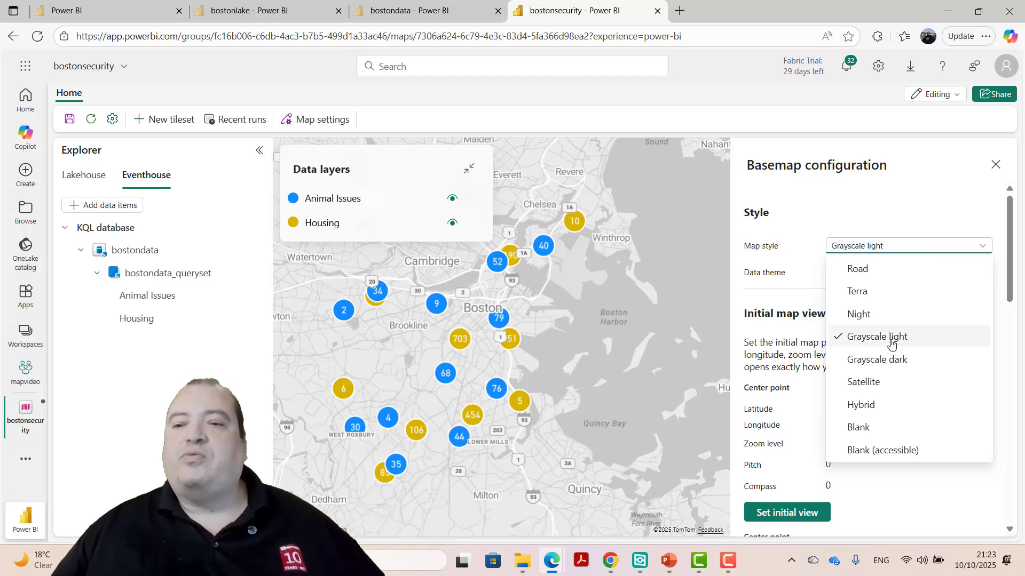
click(880, 272)
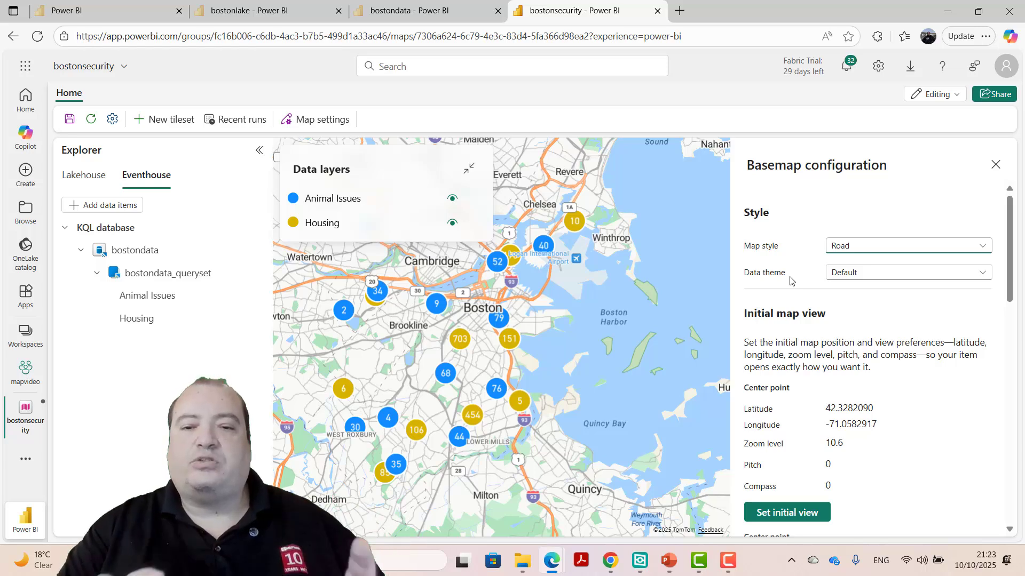
click(892, 247)
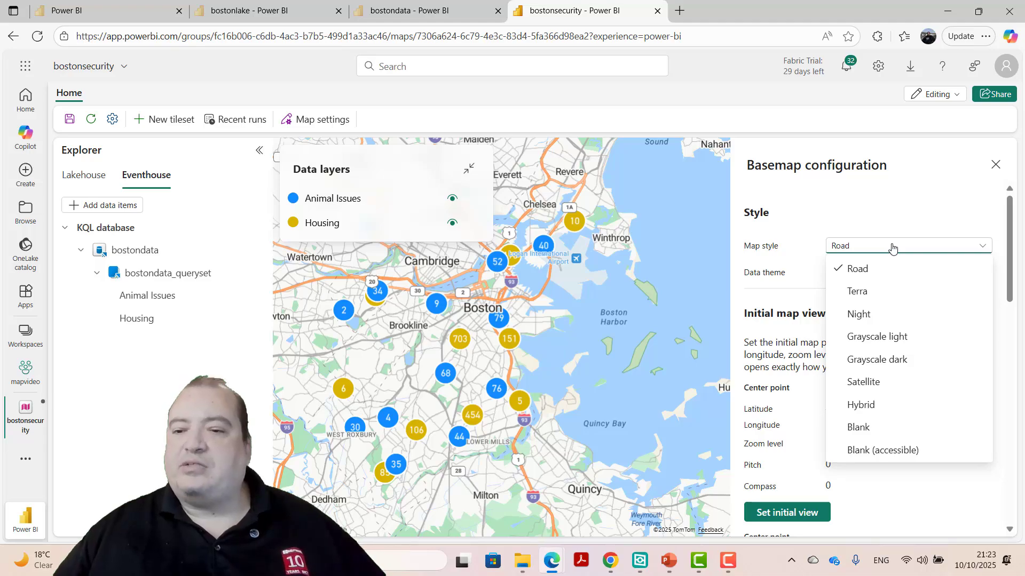
click(869, 384)
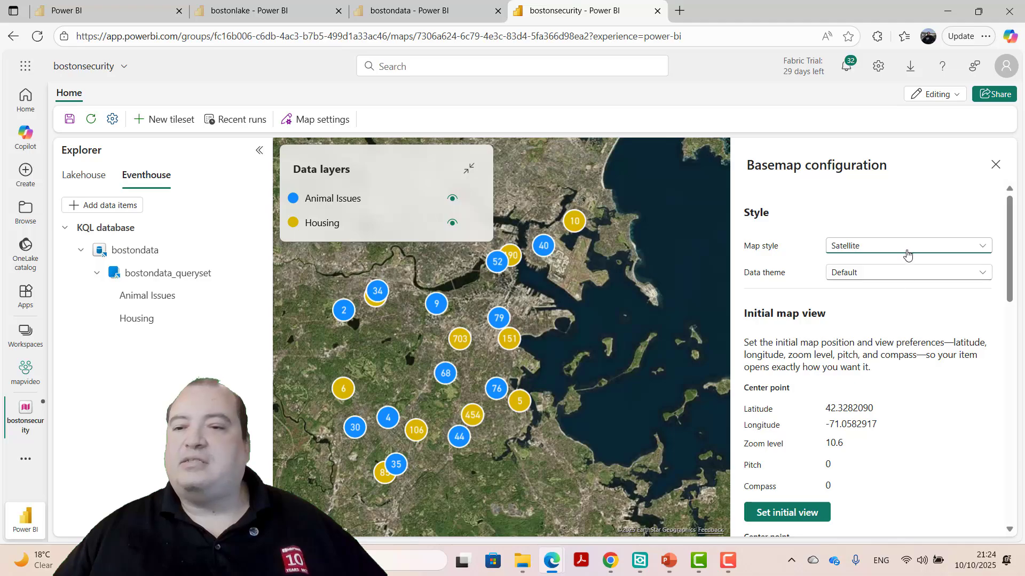
click(908, 253)
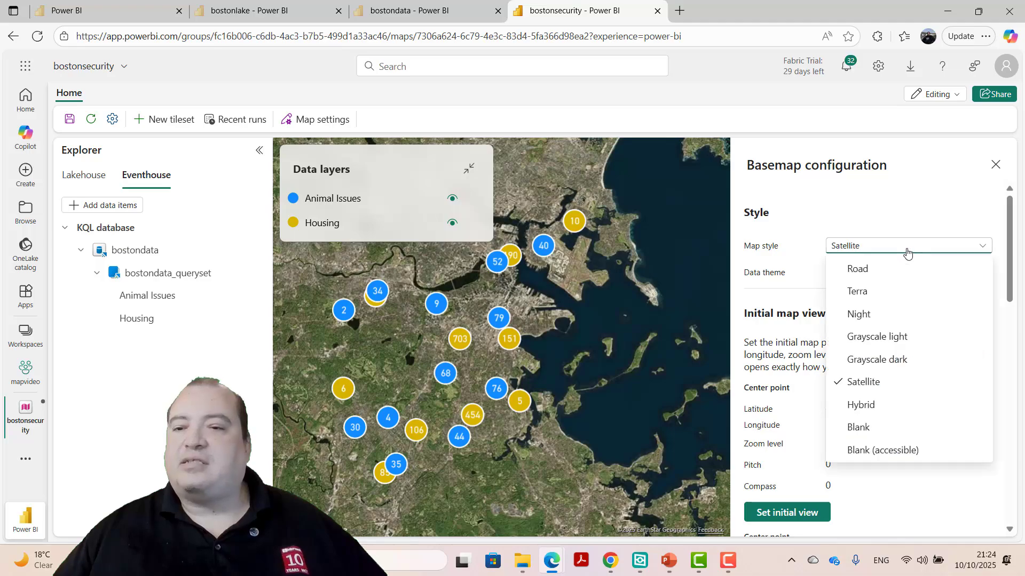
click(881, 316)
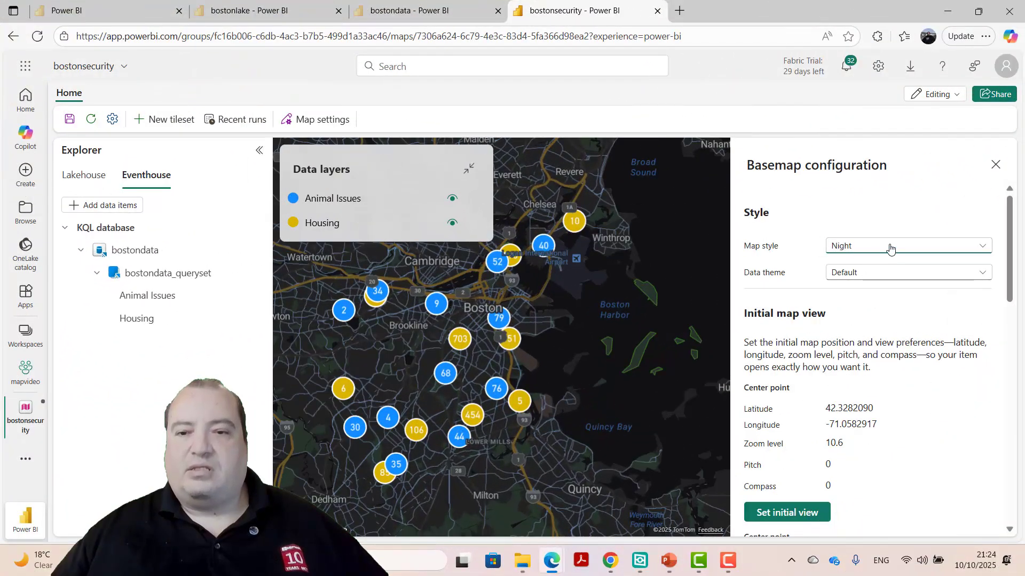
click(890, 247)
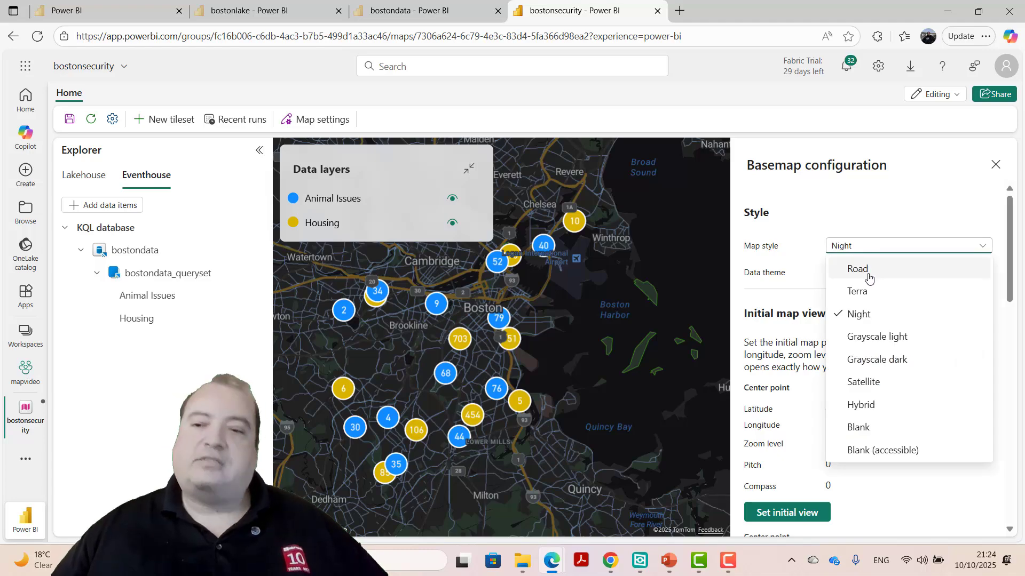
click(892, 337)
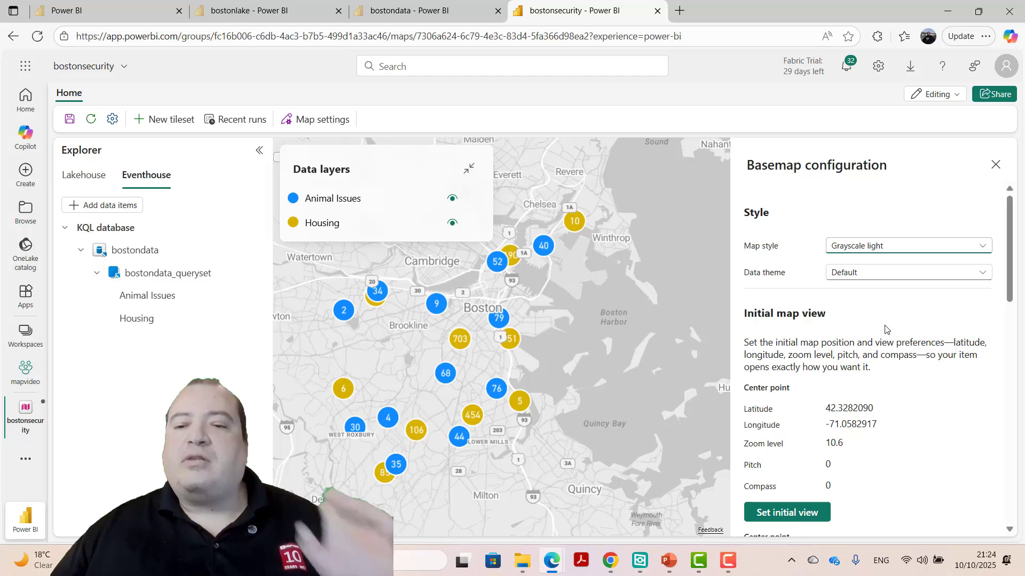
scroll(885, 329, down, 2)
scroll(885, 329, up, 1)
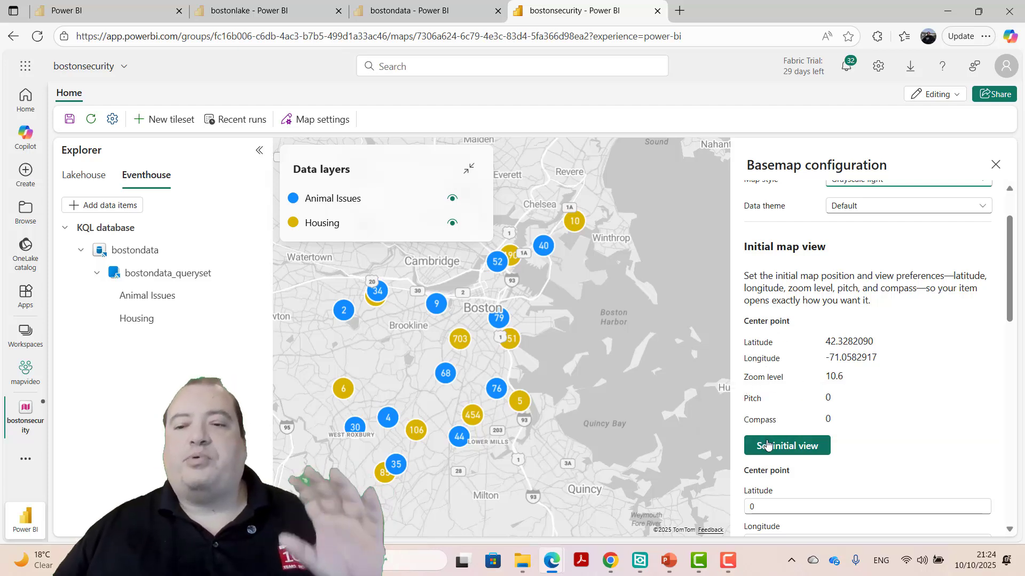
- Set the map's initial view to the current center point and zoom level
click(800, 450)
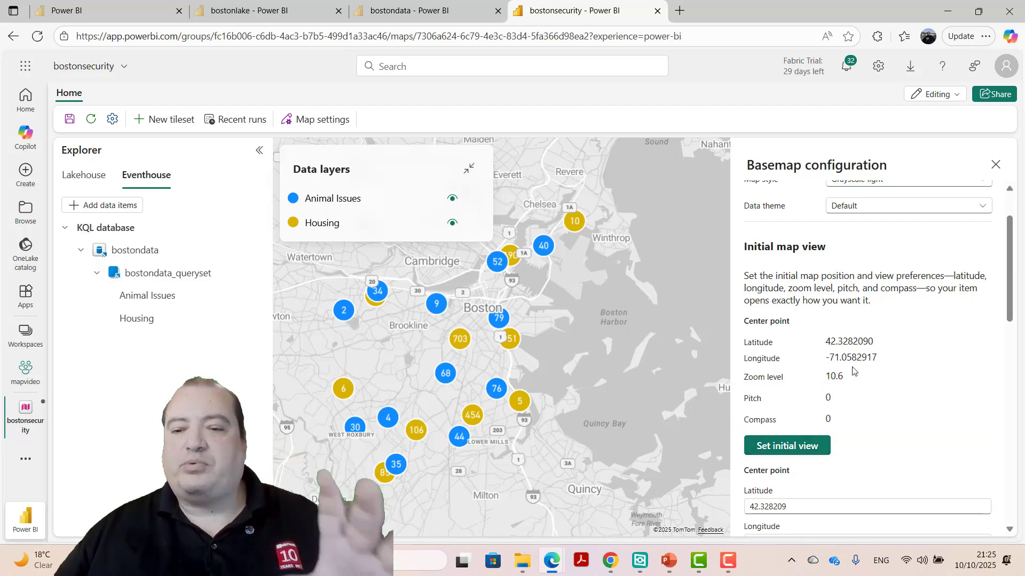
scroll(852, 370, down, 3)
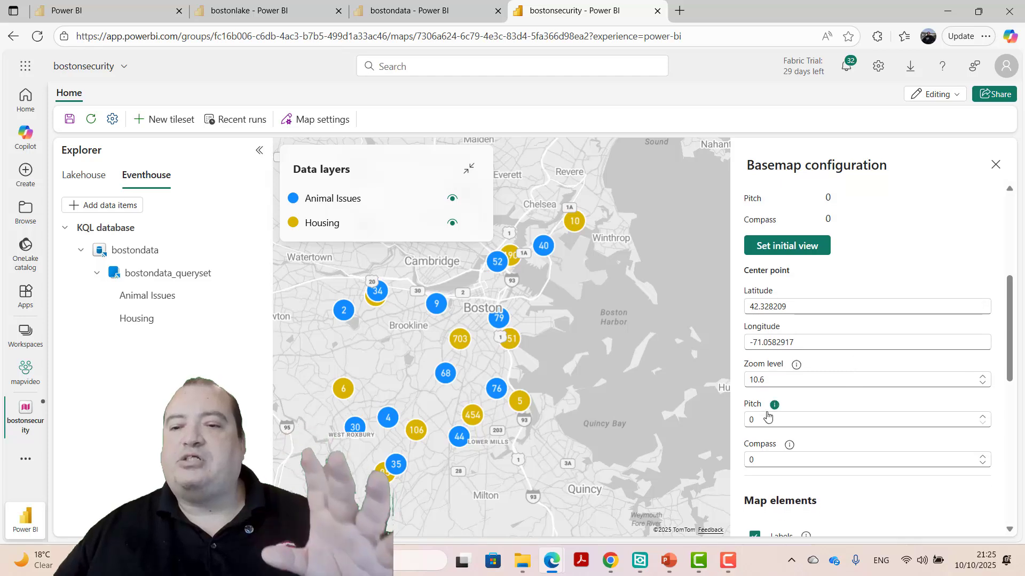
scroll(854, 336, down, 5)
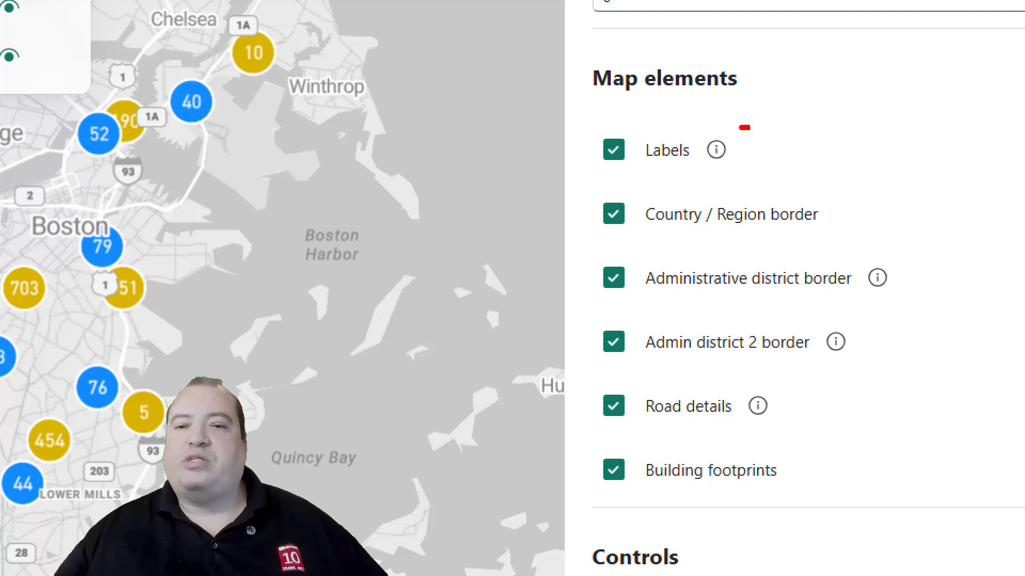
mouse_move(743, 127)
mouse_down()
mouse_move(849, 144)
mouse_move(914, 260)
mouse_move(917, 317)
mouse_move(884, 404)
mouse_move(788, 507)
mouse_up()
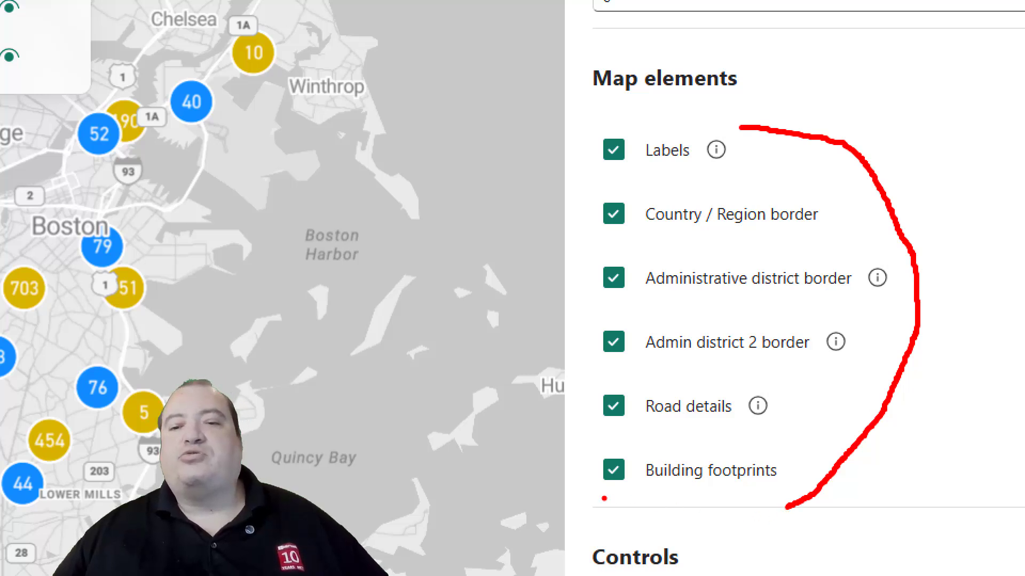
drag(589, 503, 812, 508)
drag(592, 113, 759, 125)
- Turn on the zoom, pitch, compass and scale controls for the map
scroll(826, 259, down, 3)
scroll(826, 260, down, 1)
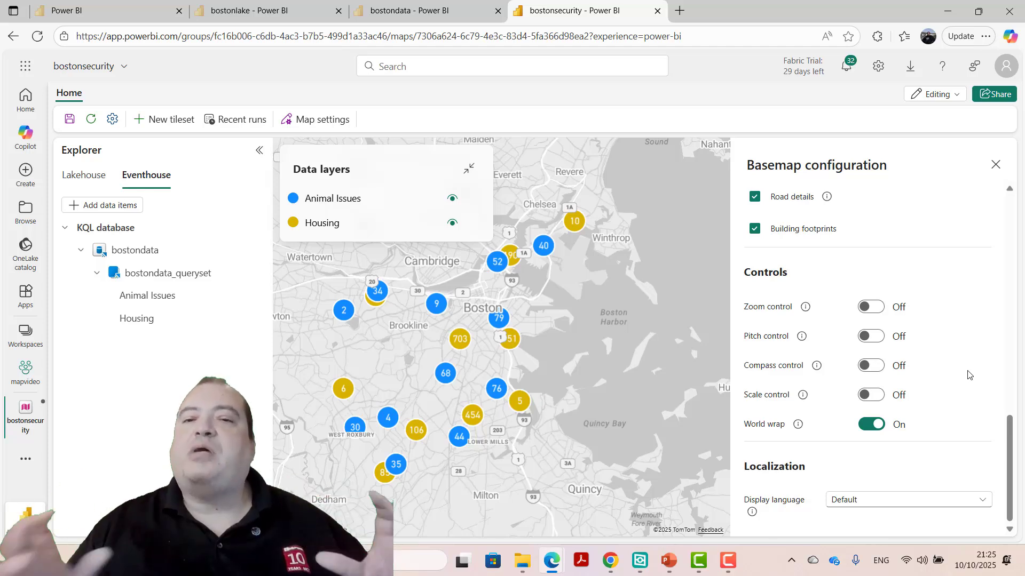
click(881, 313)
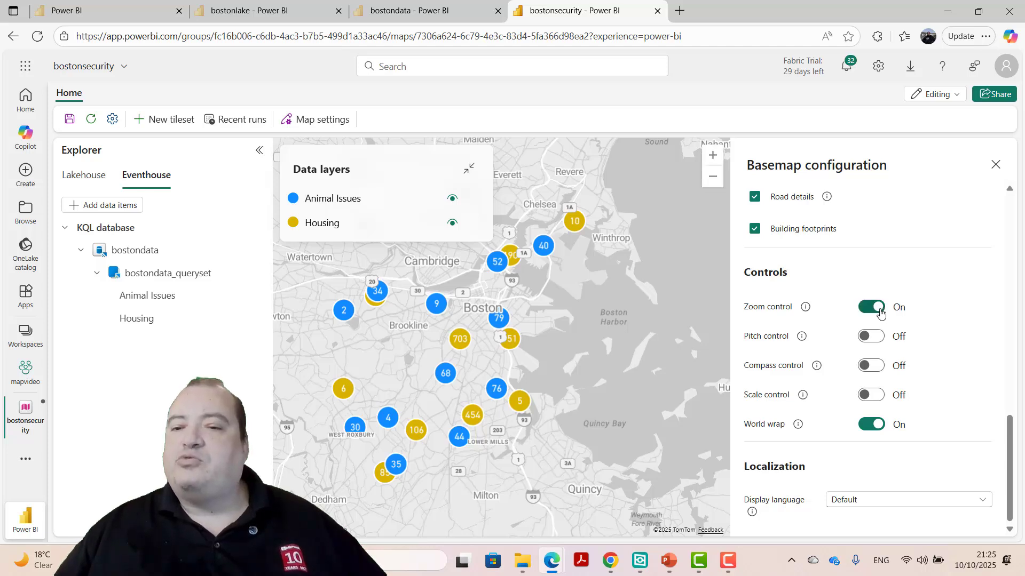
click(874, 336)
click(874, 365)
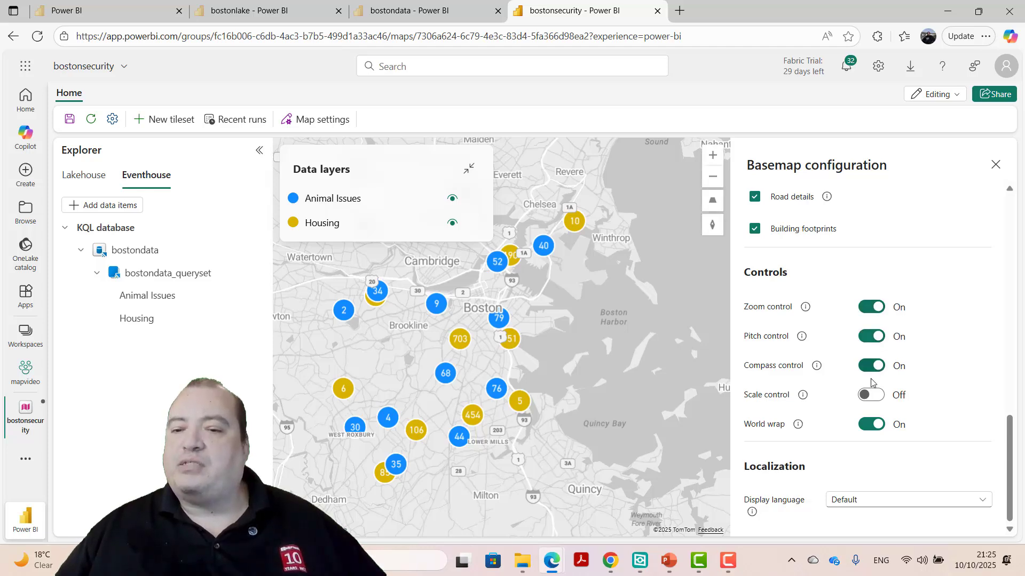
click(874, 397)
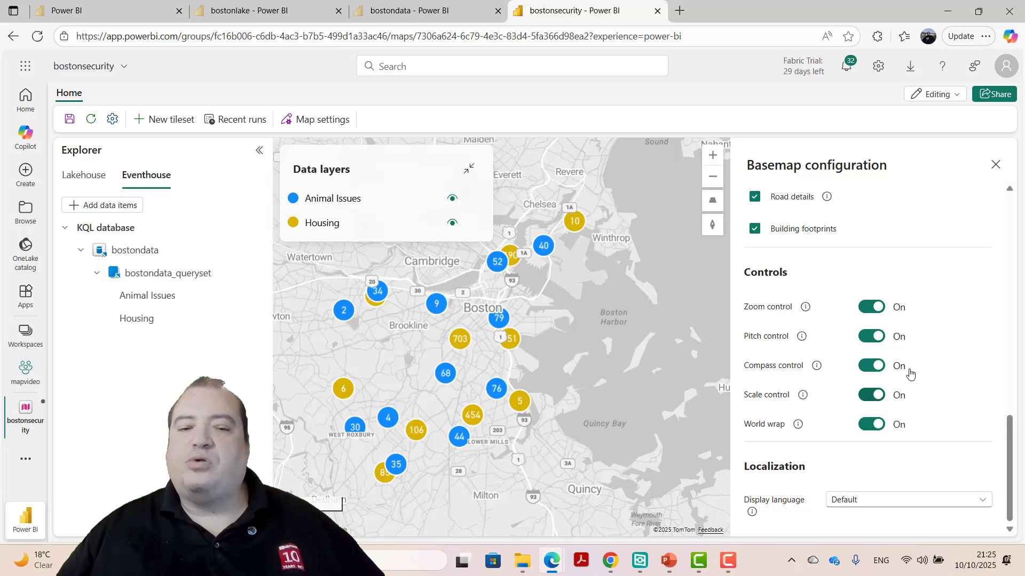